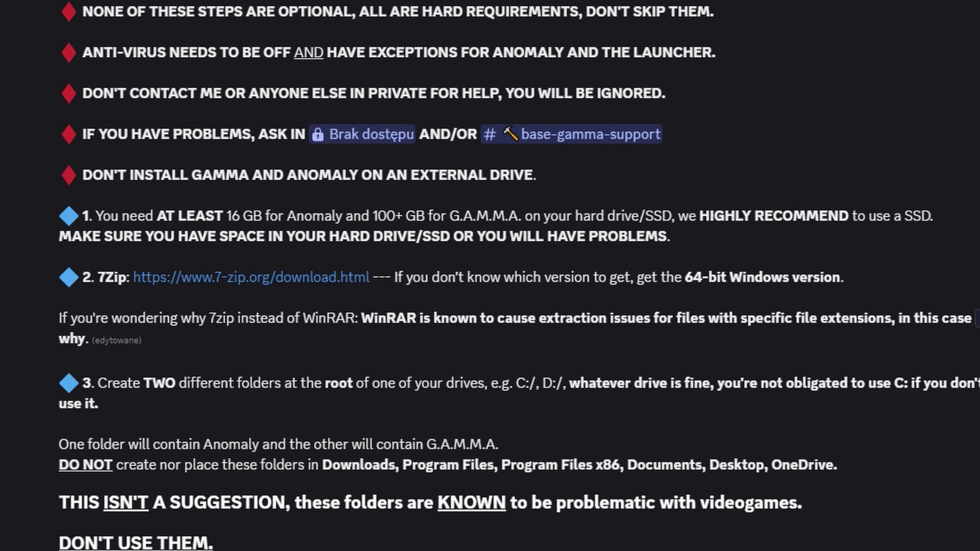
Follow the install guide's 7-Zip link to the 7-Zip download page.
click(231, 278)
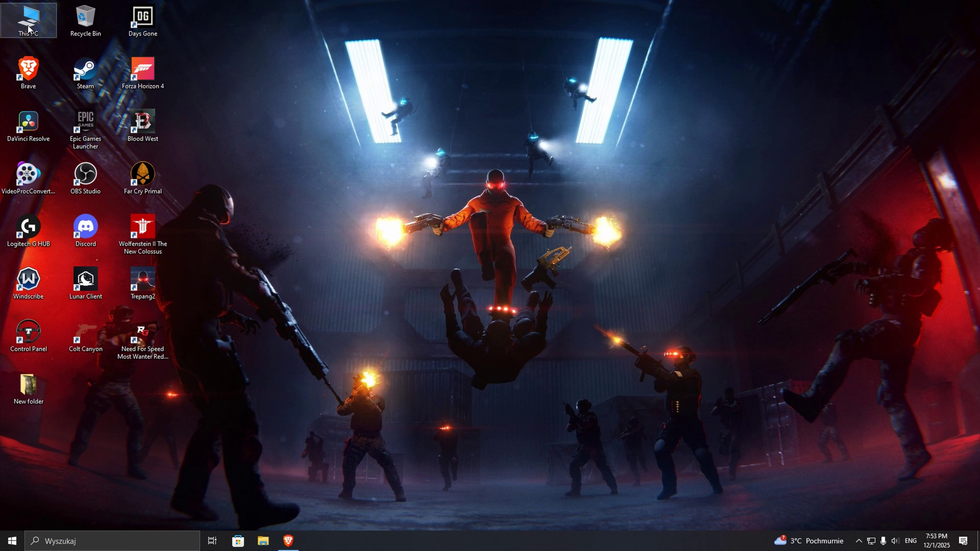
Create a new folder named Anomaly on Local Disk (D:) and start a second one.
double_click(24, 26)
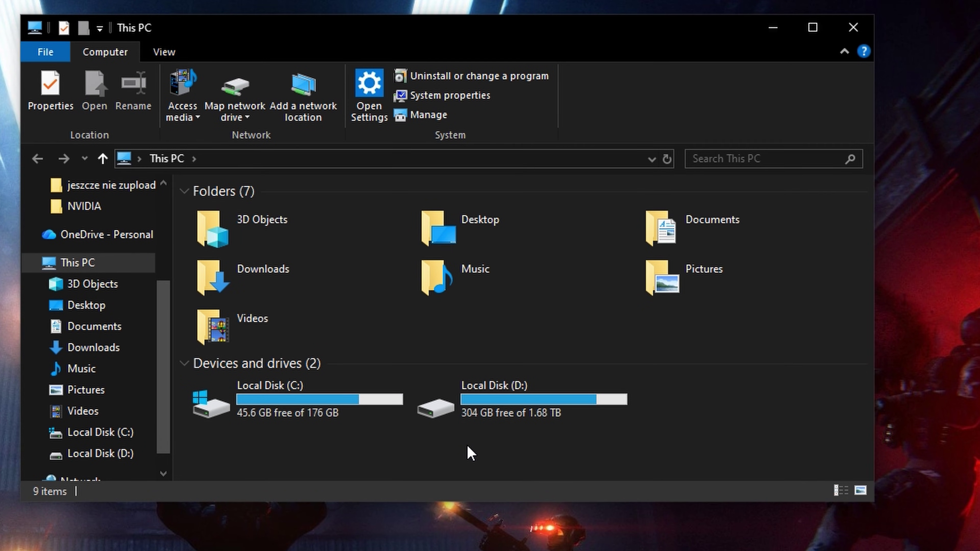
double_click(573, 406)
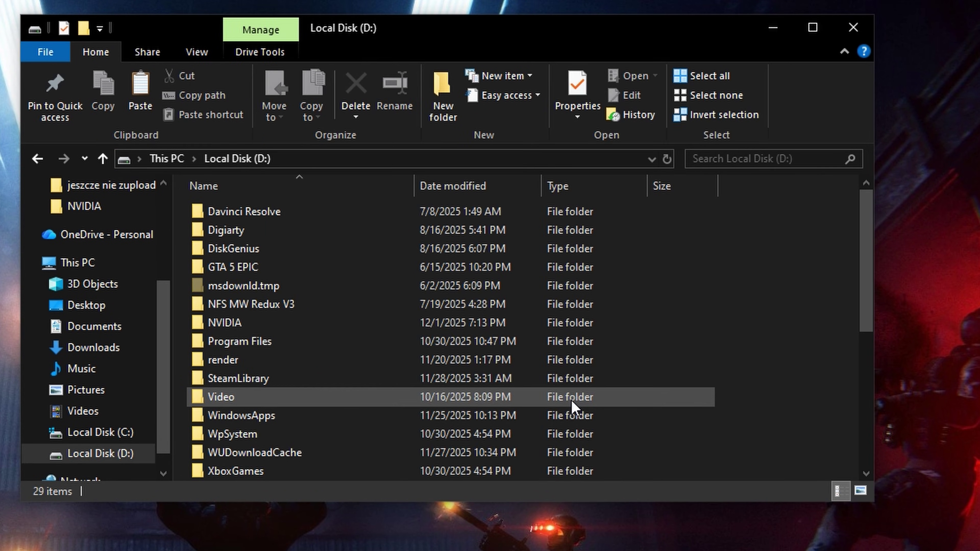
right_click(815, 303)
mouse_move(834, 486)
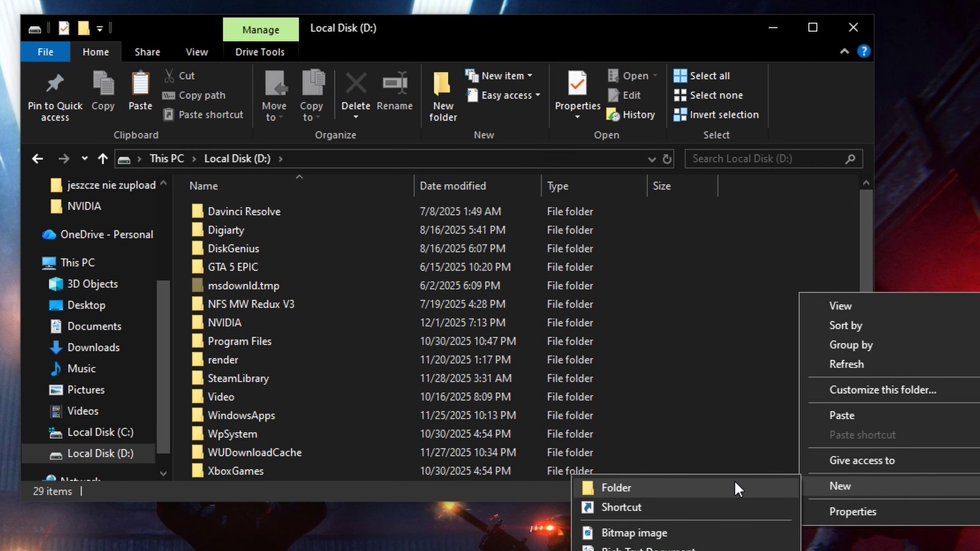
click(739, 486)
text(Anom)
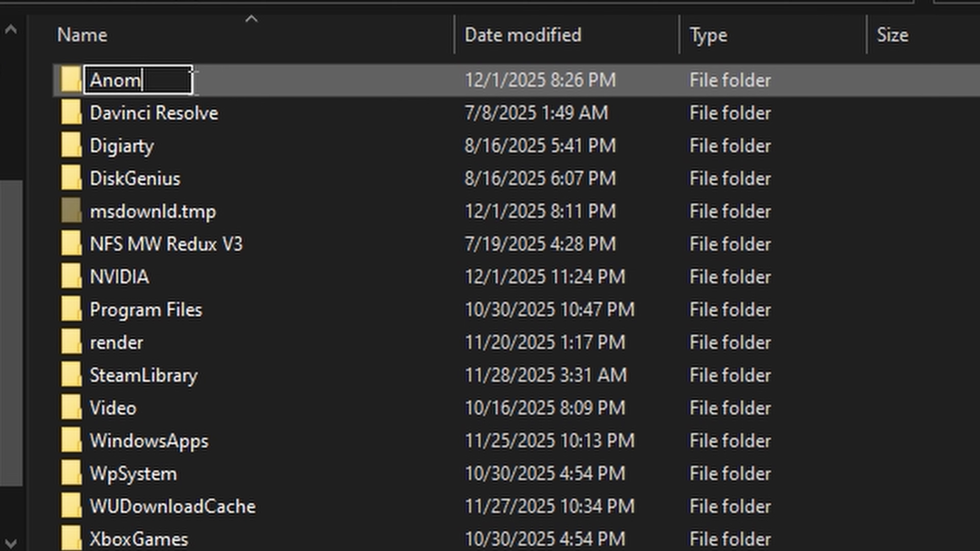
text(aly)
key(Return)
Name the second folder GAMMA and search Windows for 'virus'.
text(GA)
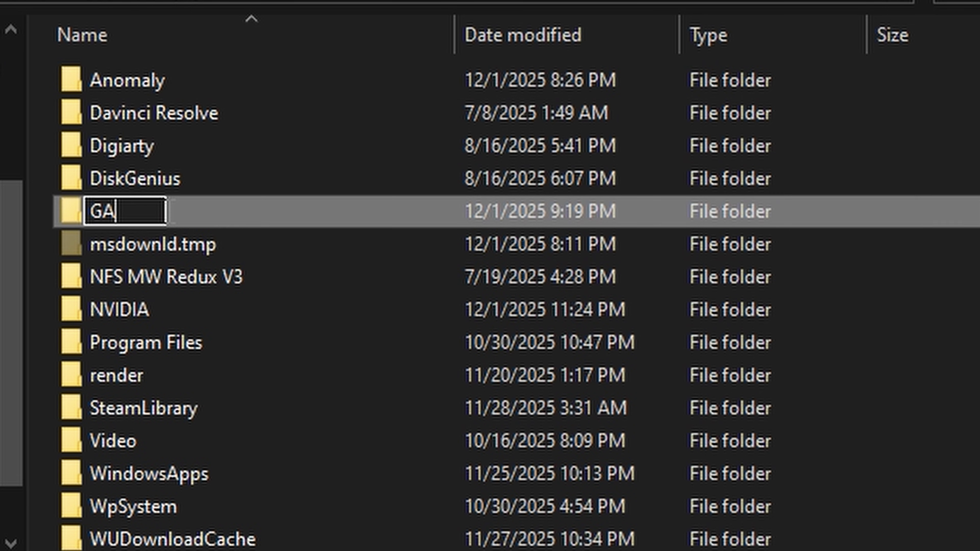
text(MMA)
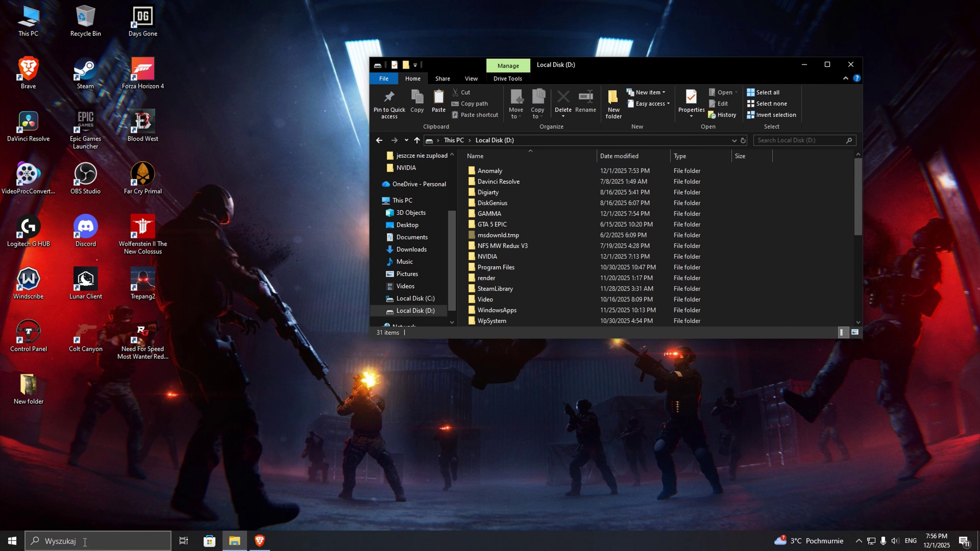
click(80, 541)
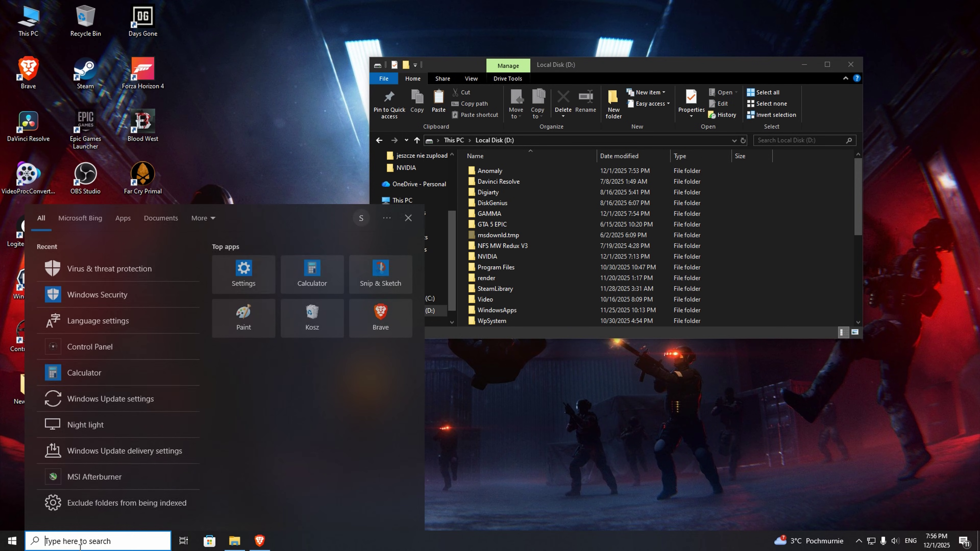
text(virus)
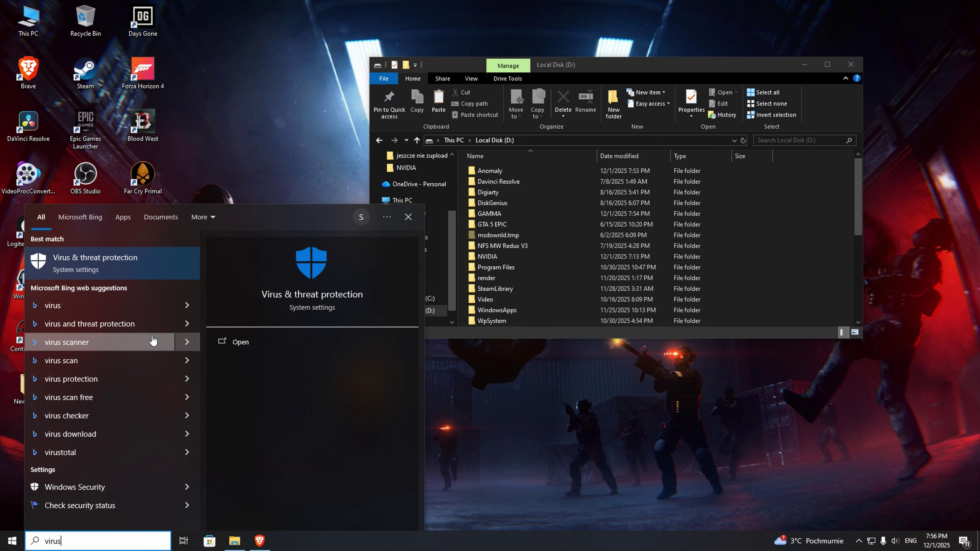
Open Virus & threat protection settings and go to Add or remove exclusions.
click(154, 261)
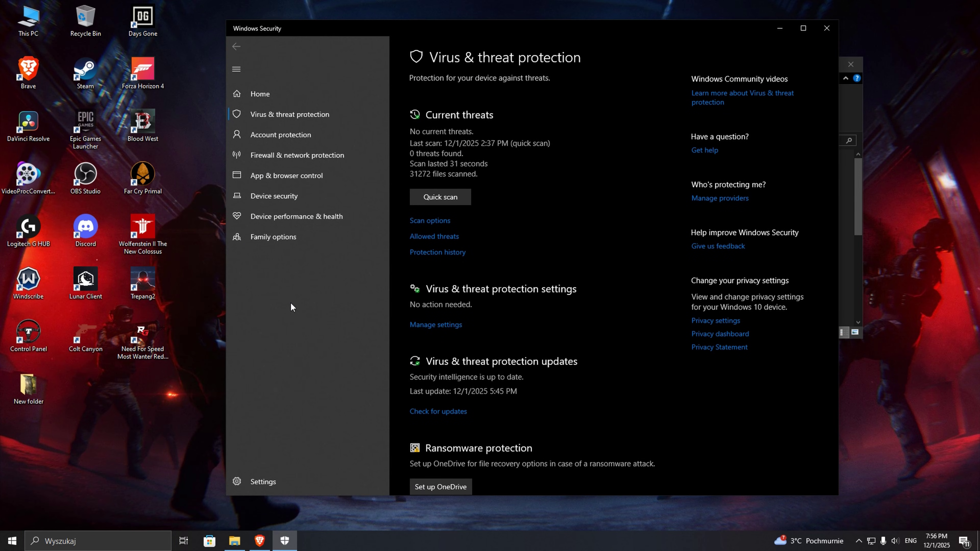
click(436, 324)
scroll(457, 317, down, 7)
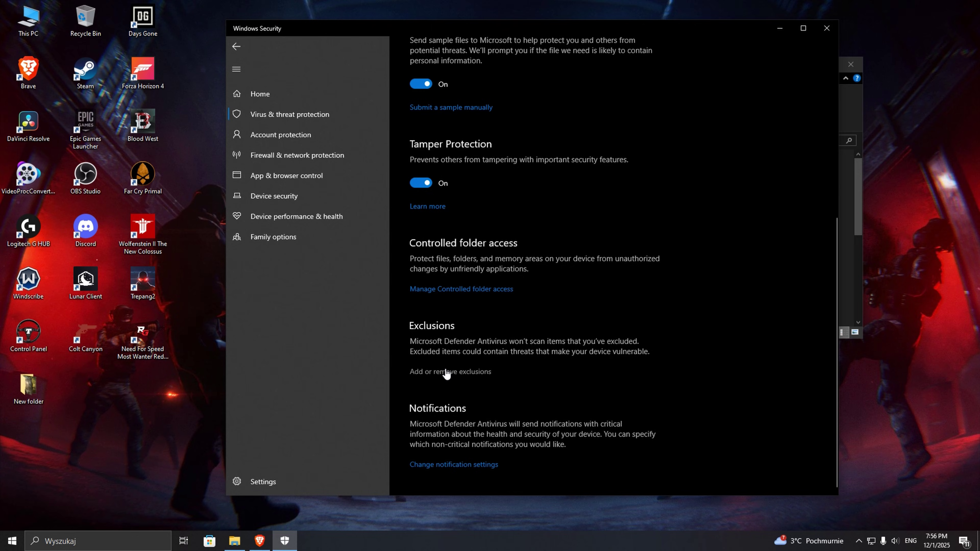
click(447, 373)
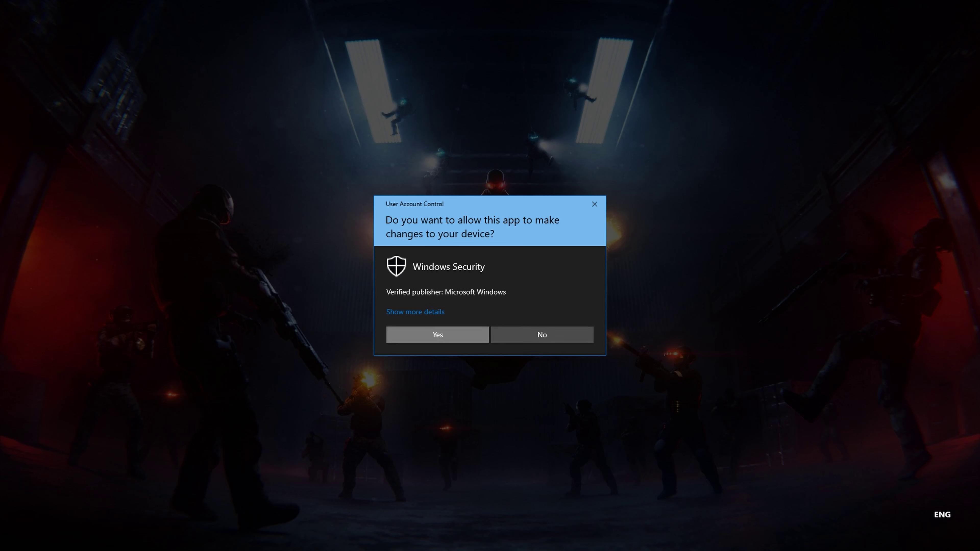
Approve the admin prompt and add D:\Anomaly as an excluded folder.
click(438, 335)
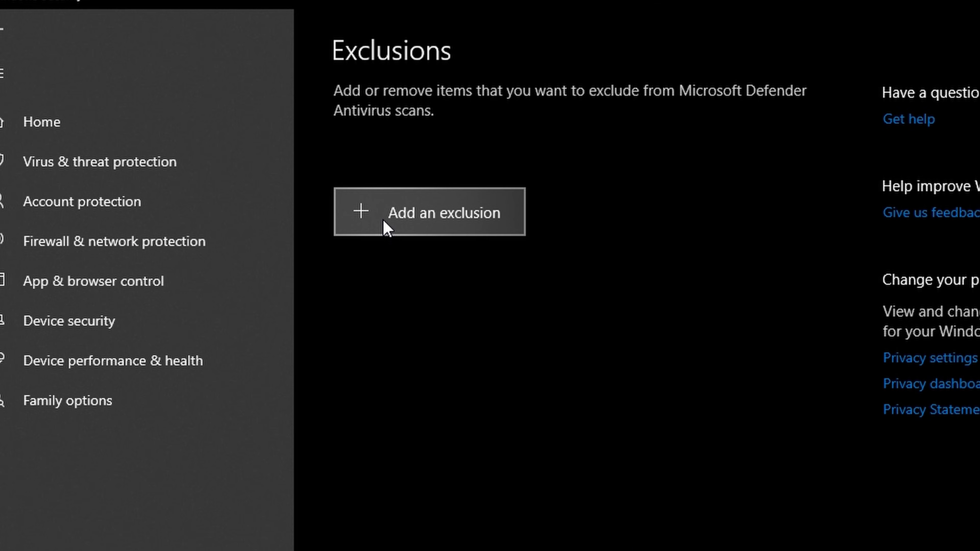
click(386, 227)
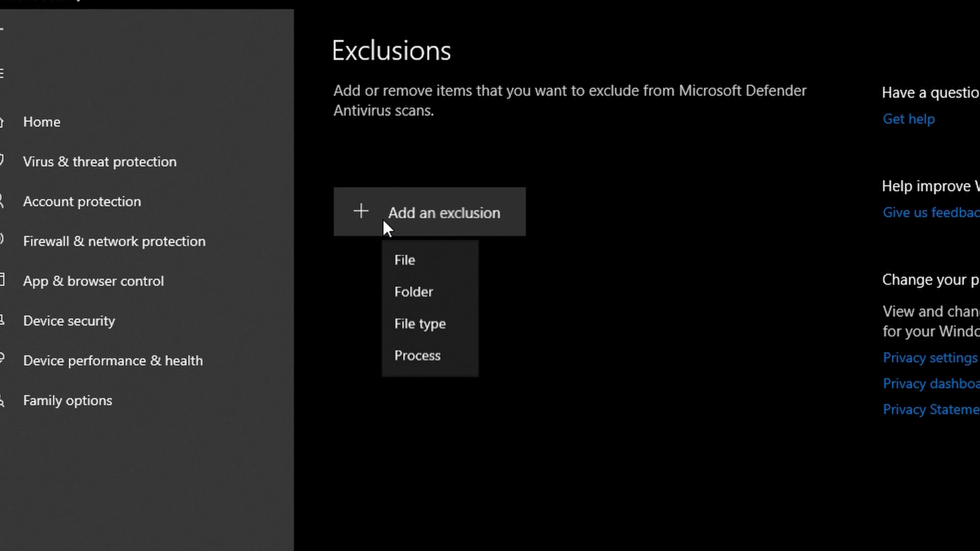
click(405, 286)
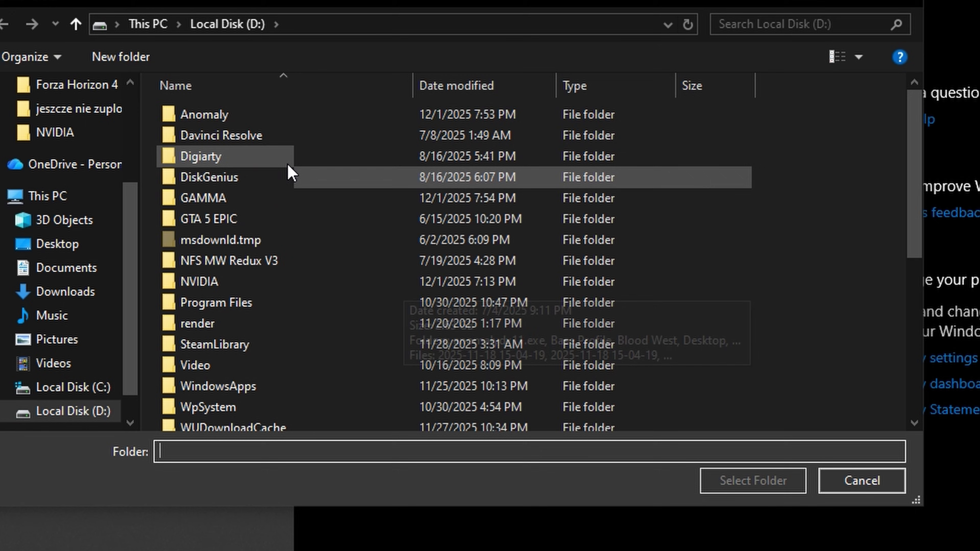
click(250, 120)
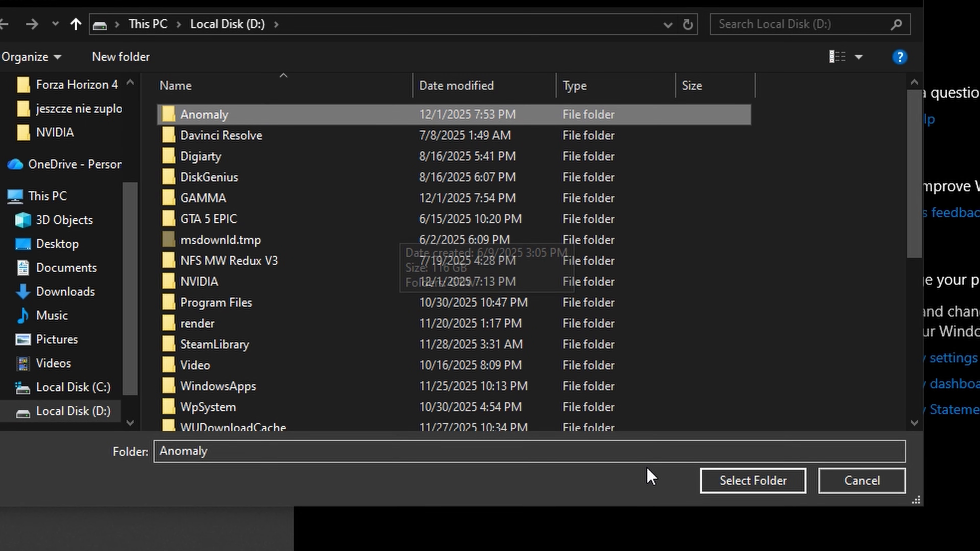
click(702, 482)
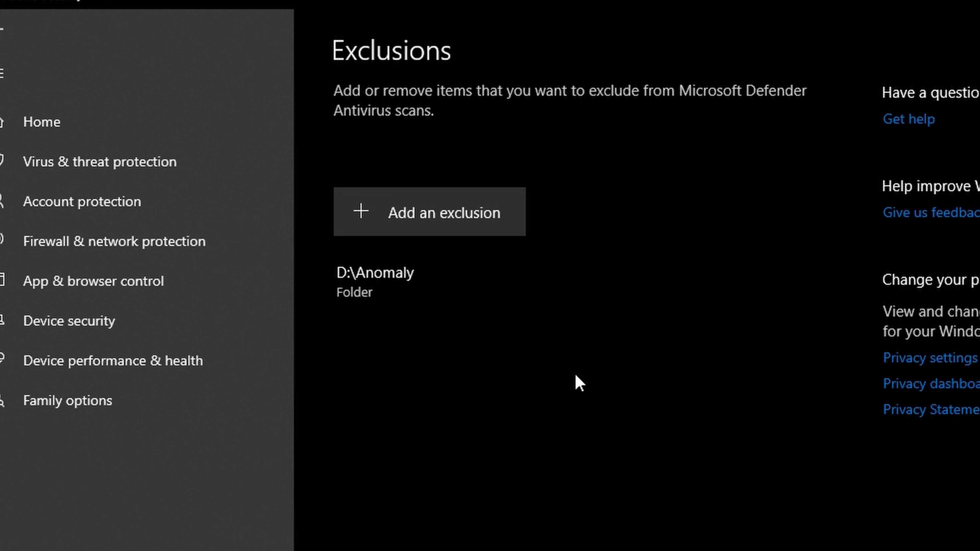
Add D:\GAMMA as a second excluded folder.
click(434, 223)
click(429, 286)
click(279, 198)
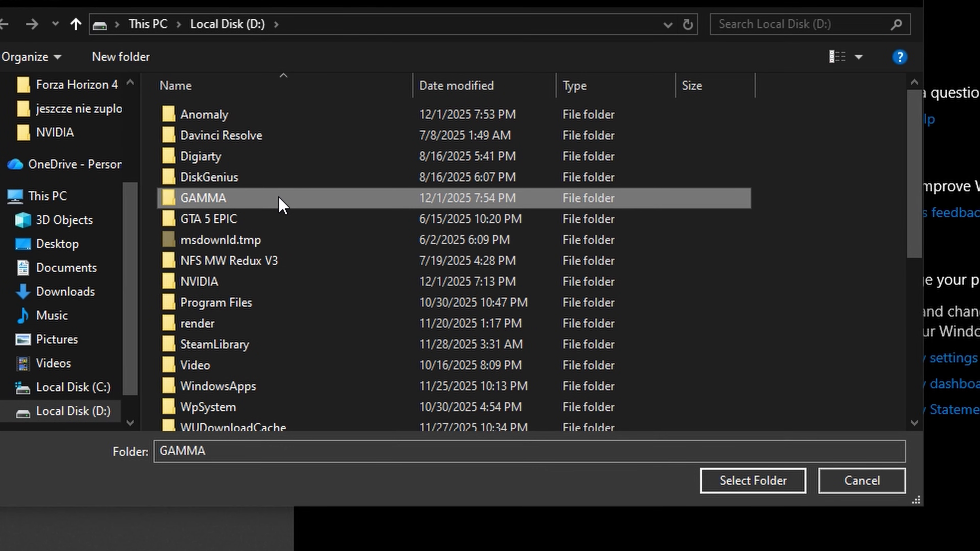
click(711, 487)
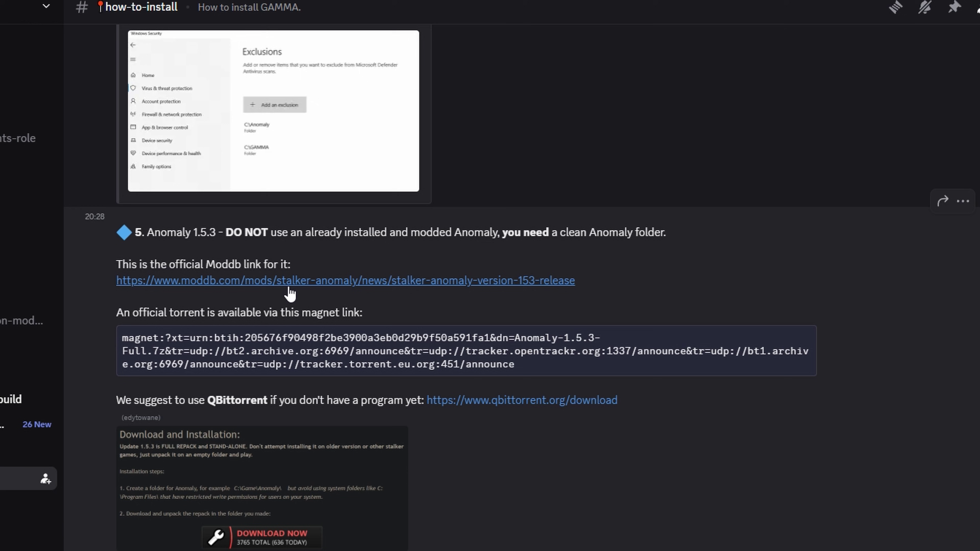
Download and save Anomaly-1.5.3-Full.2.7z (9.07 GB) from the ModDB Anomaly 1.5.3 file page.
click(288, 285)
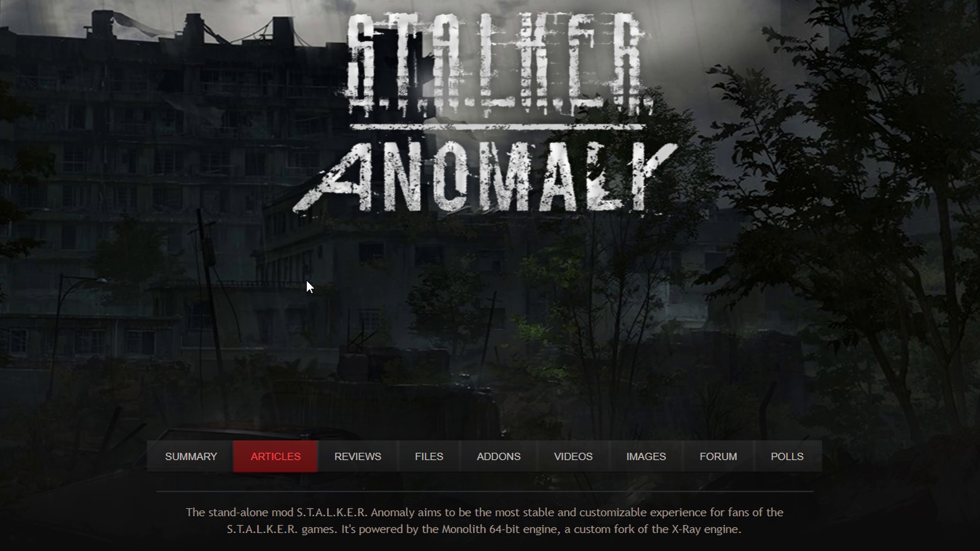
scroll(437, 266, down, 20)
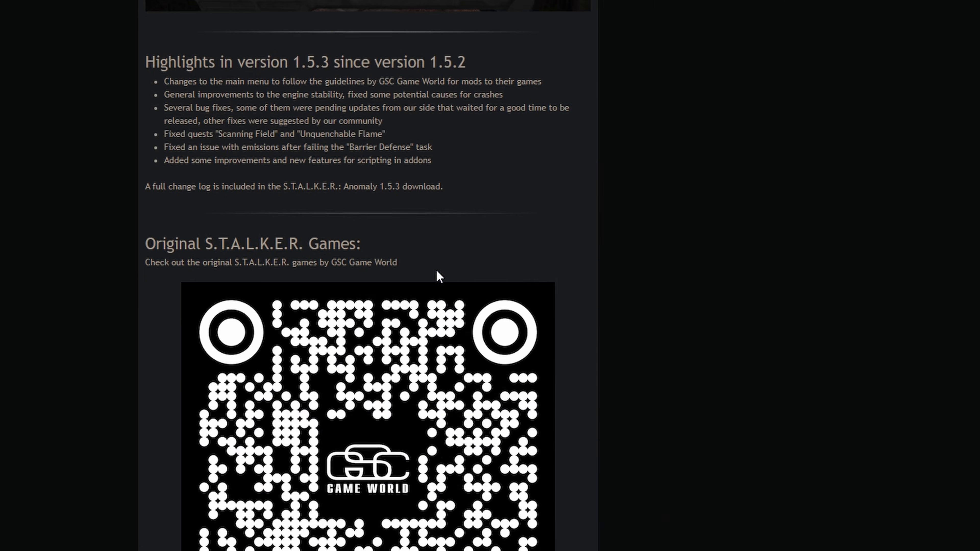
scroll(439, 275, down, 20)
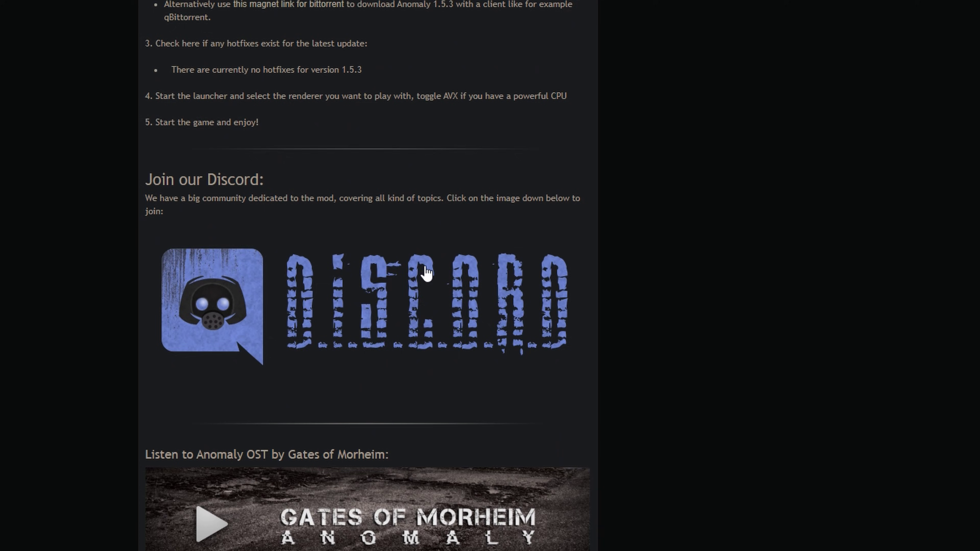
scroll(425, 273, up, 7)
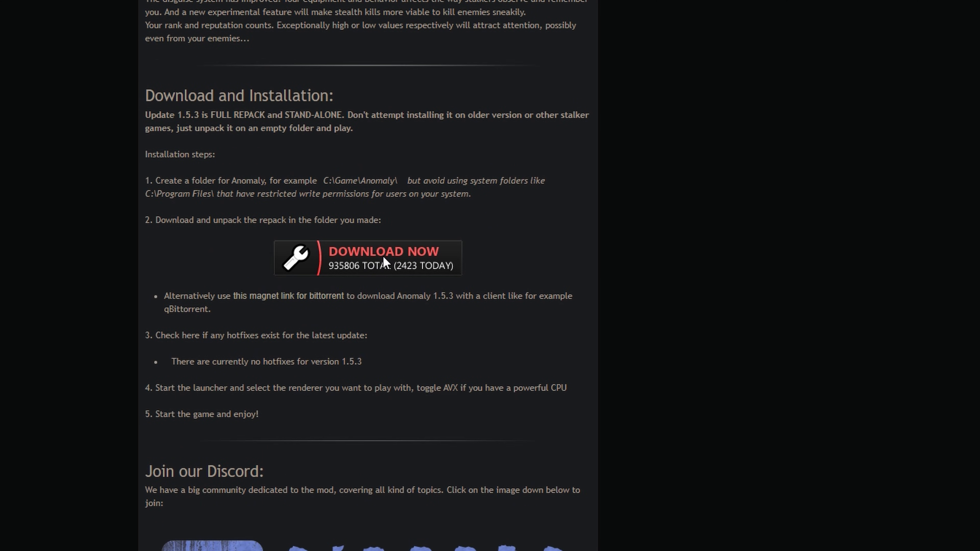
click(383, 256)
scroll(415, 272, down, 14)
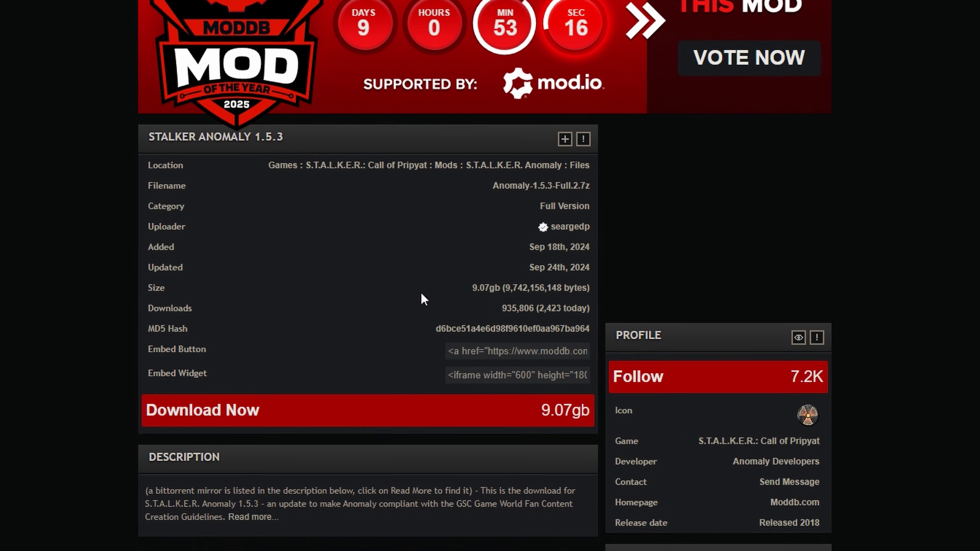
click(273, 408)
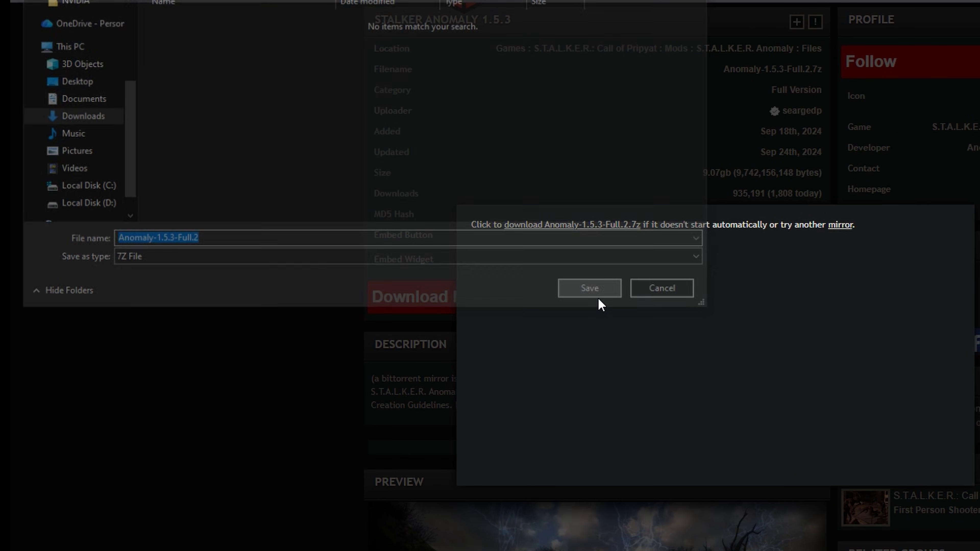
click(598, 298)
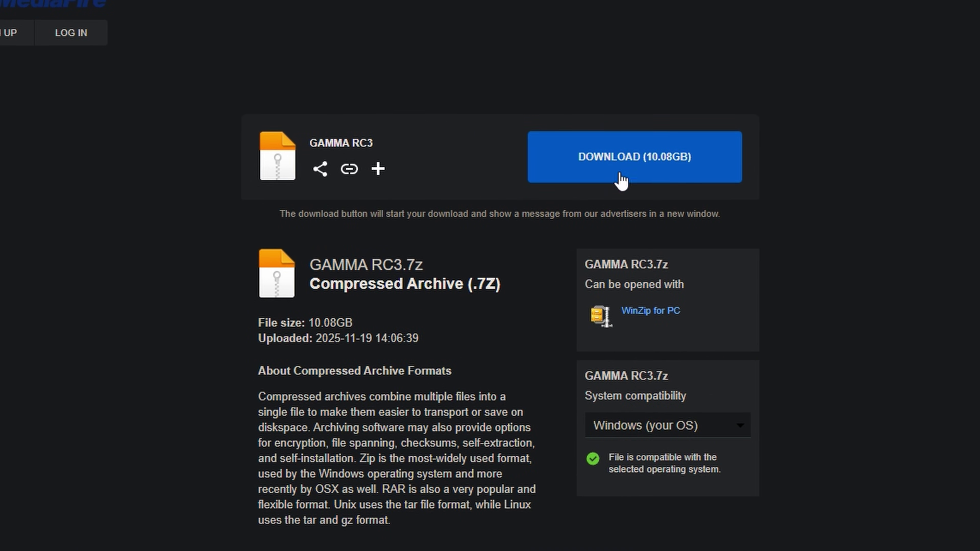
Save GAMMA RC3.7z from Mediafire, then the G.A.M.M.A._Launcher_v8.3.7z archive from MediaFire.
click(622, 179)
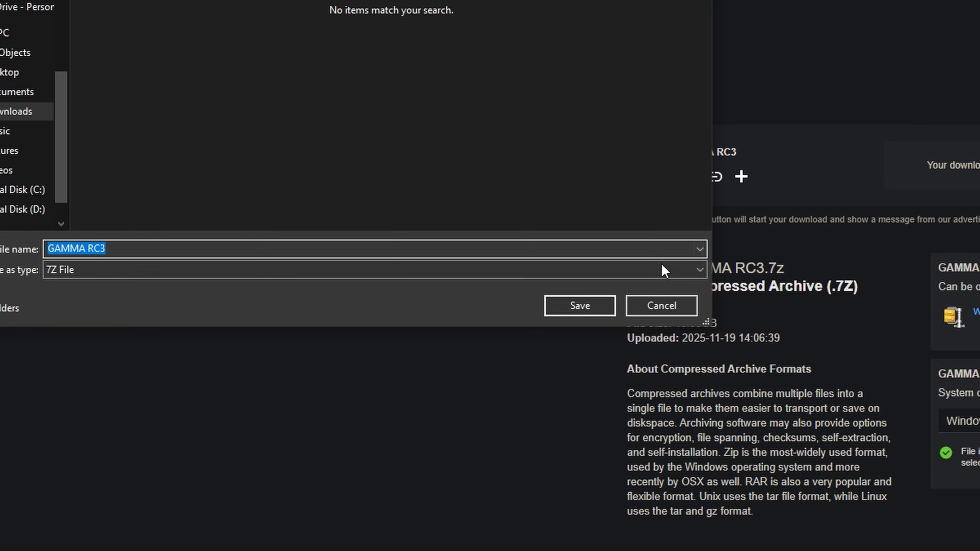
click(590, 309)
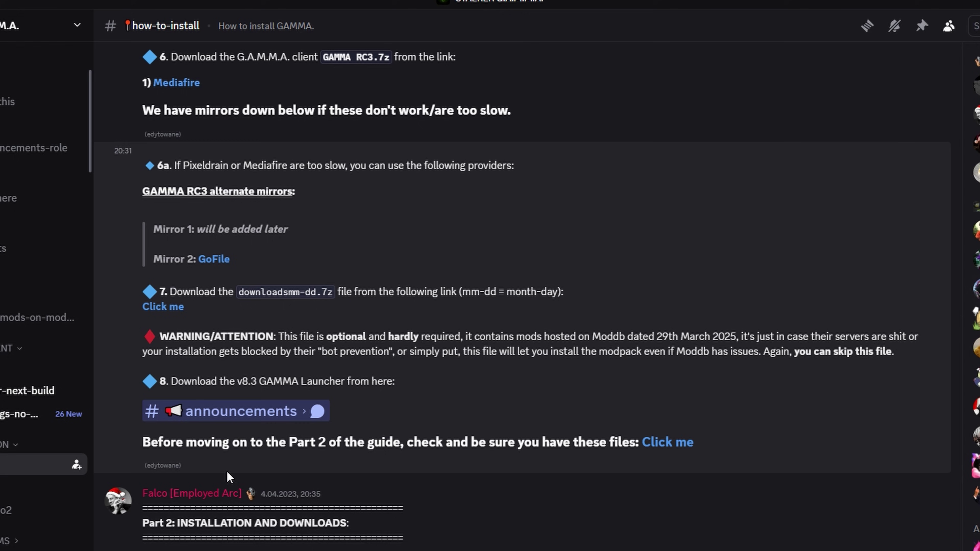
click(240, 418)
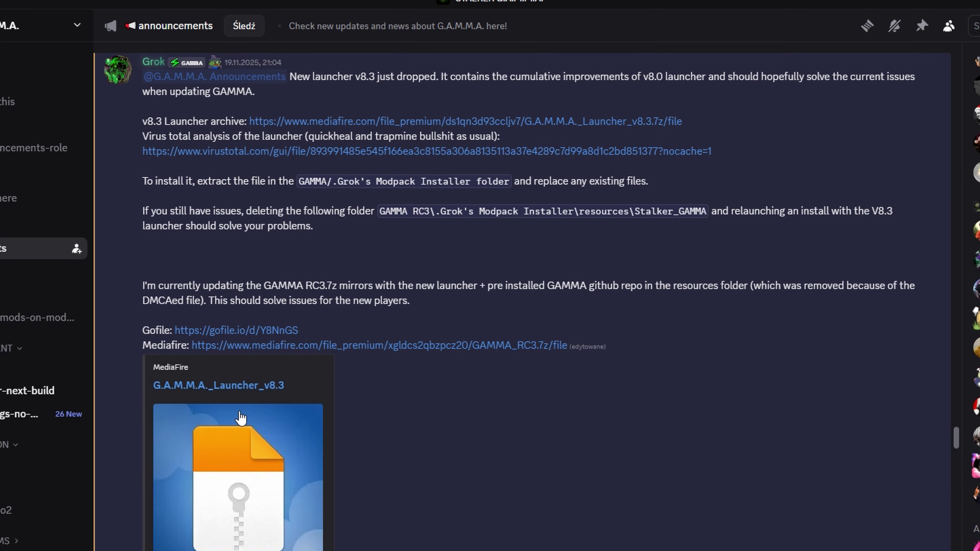
click(325, 121)
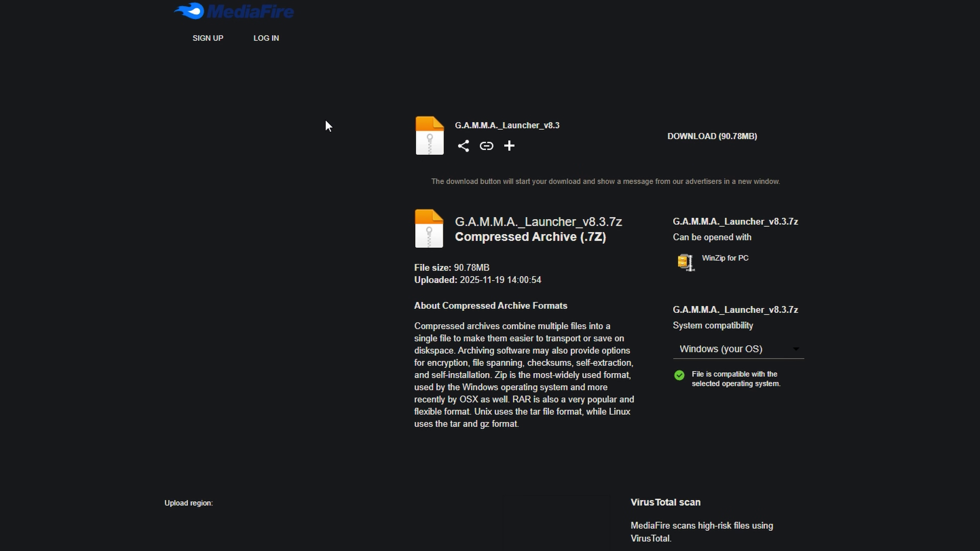
click(717, 141)
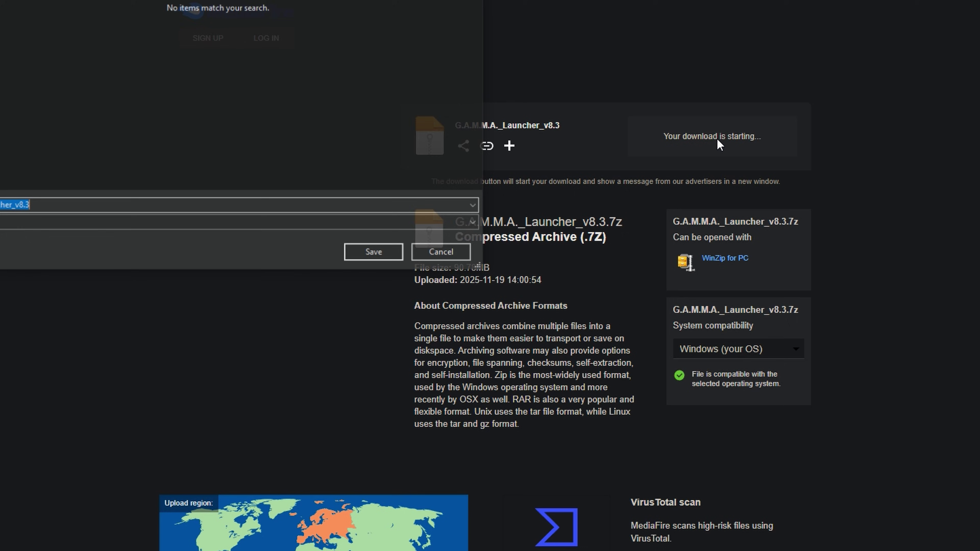
click(380, 258)
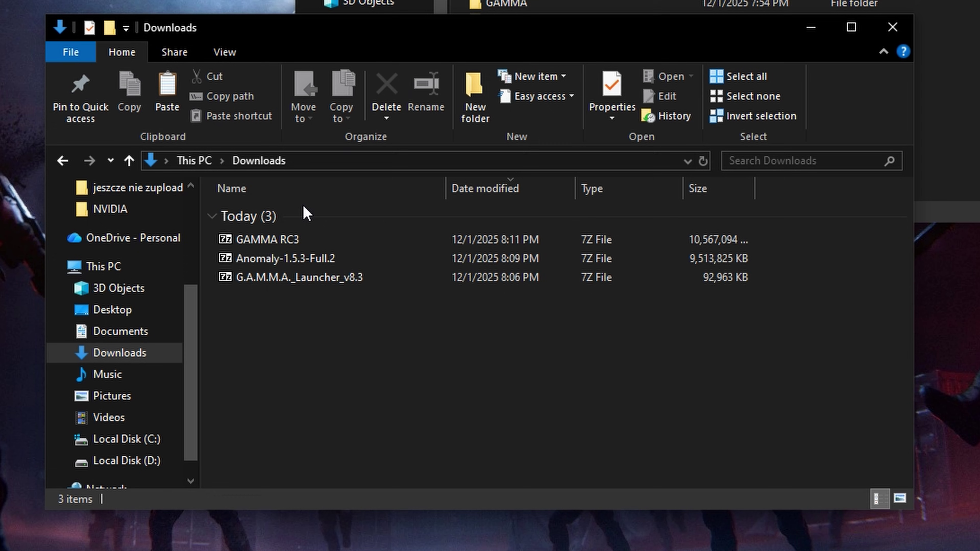
Extract Anomaly-1.5.3-Full.2.7z with 7-Zip into D:\Anomaly.
right_click(283, 258)
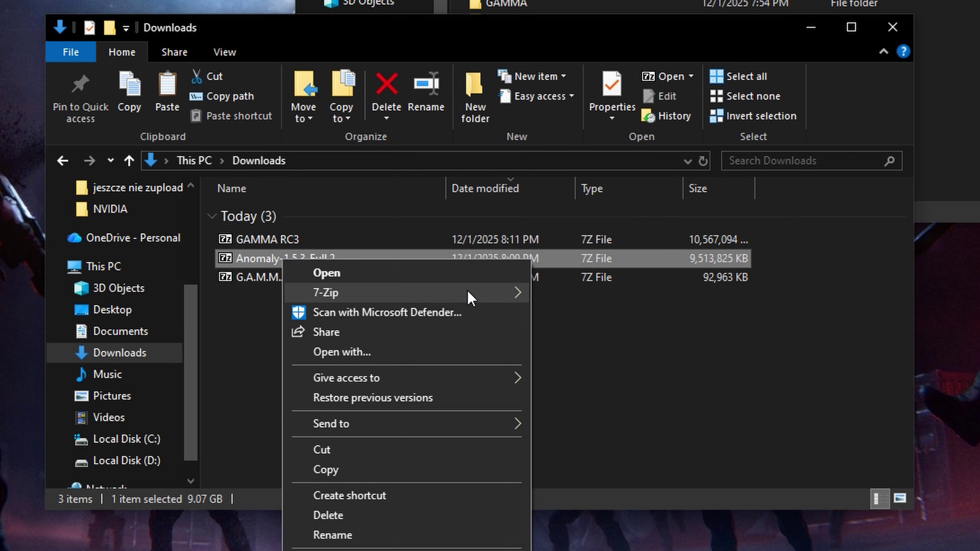
mouse_move(470, 299)
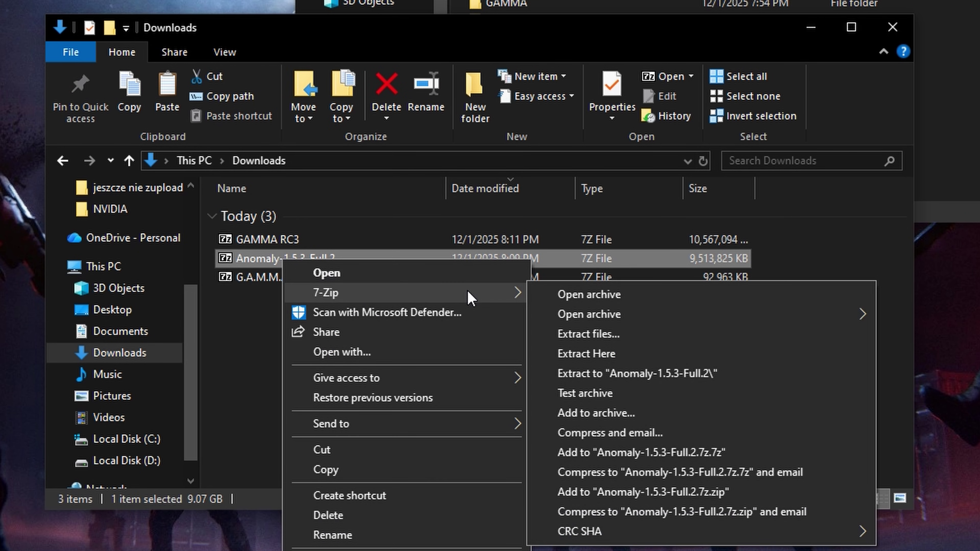
click(652, 339)
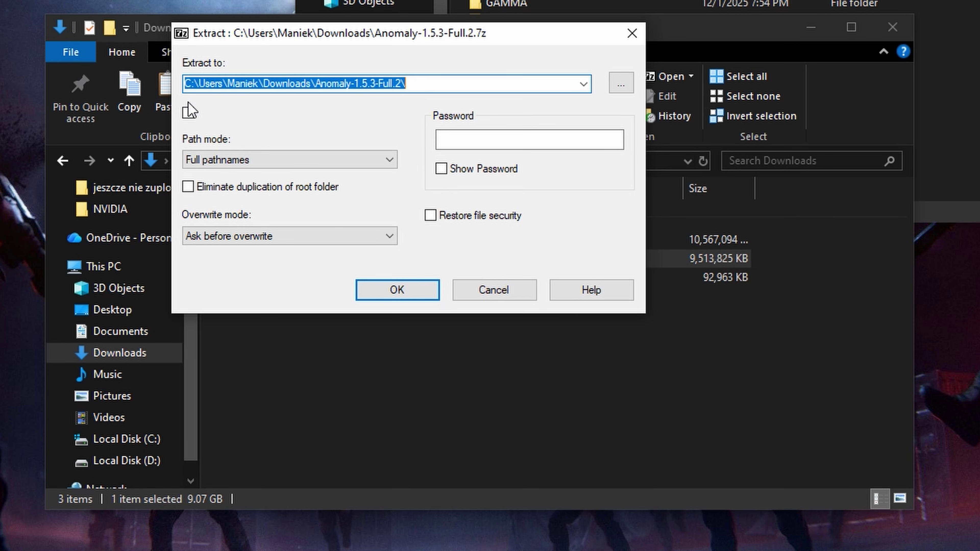
click(620, 83)
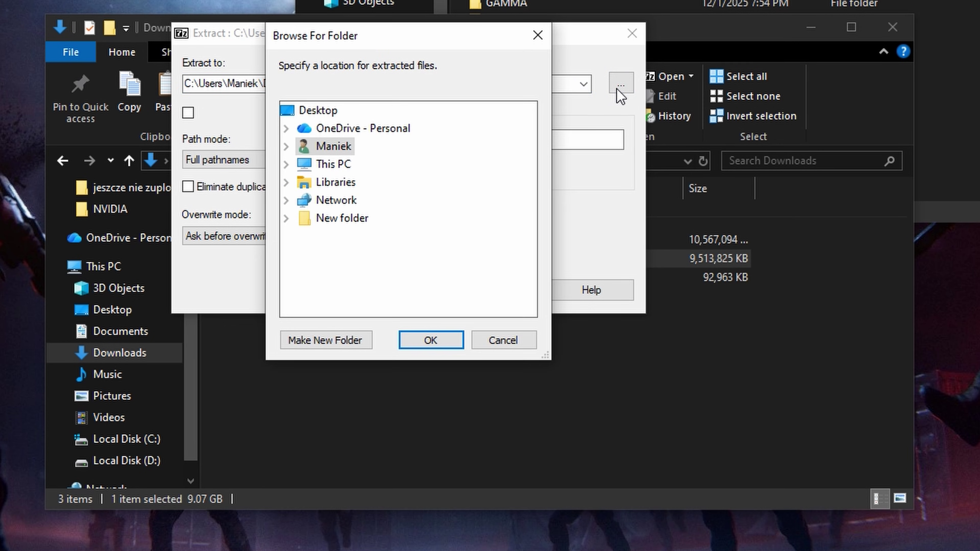
click(286, 165)
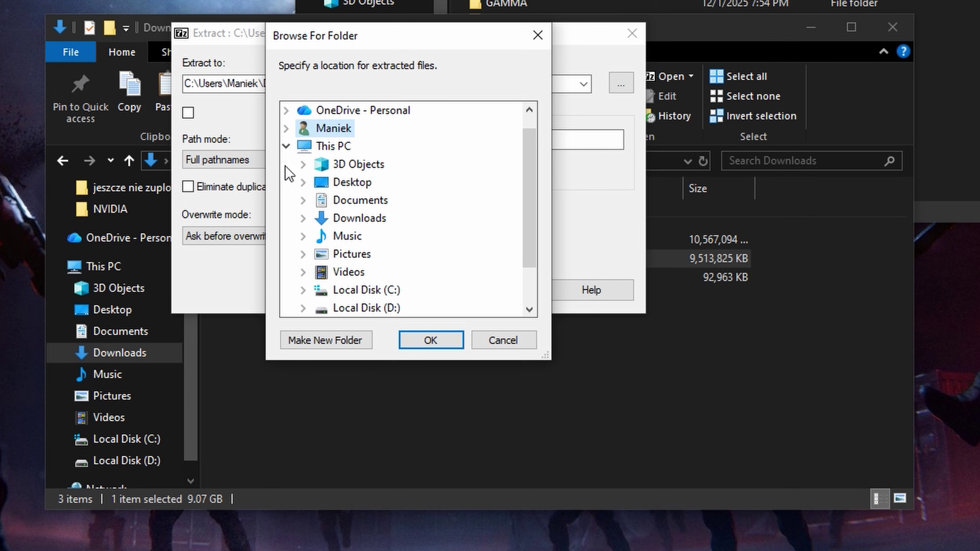
scroll(314, 231, down, 1)
click(305, 254)
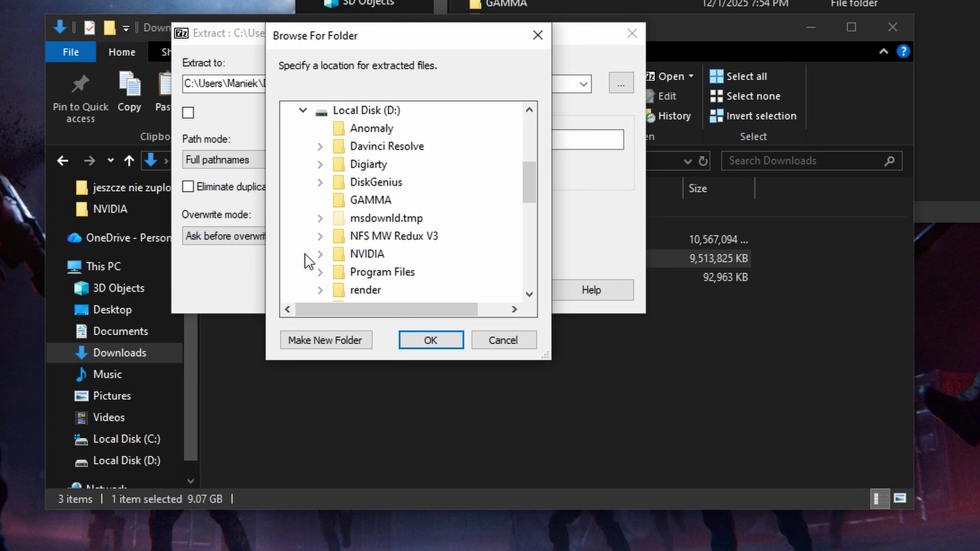
click(347, 135)
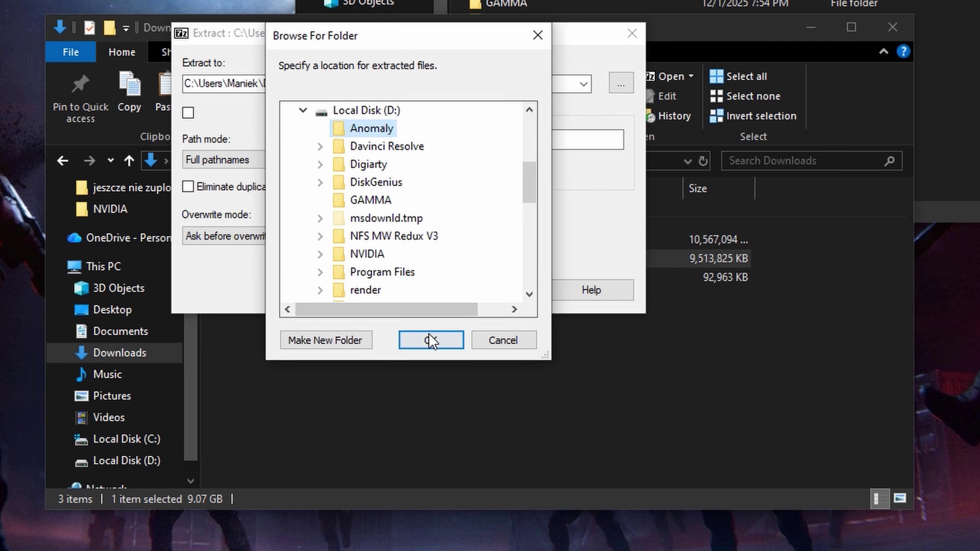
click(430, 339)
click(407, 301)
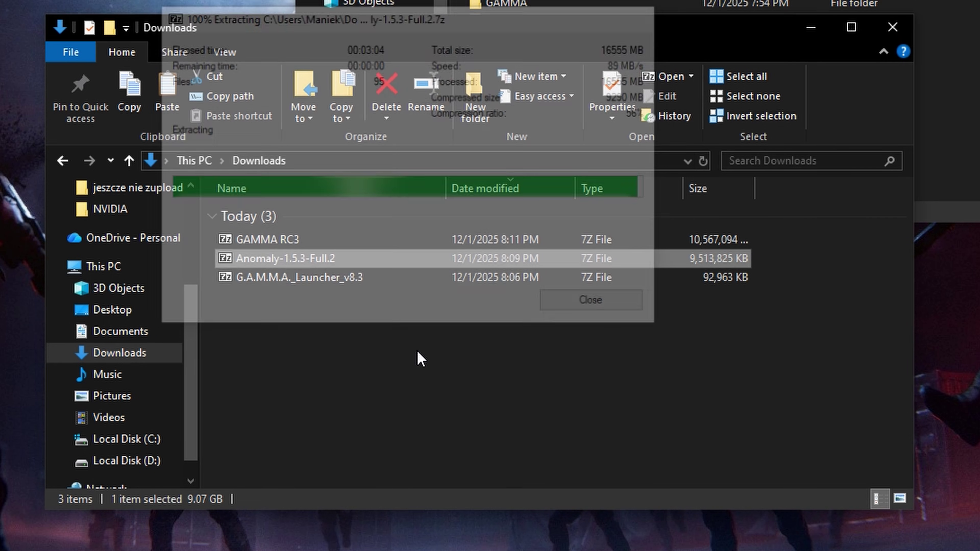
Extract GAMMA RC3.7z with 7-Zip into D:\GAMMA.
click(352, 241)
right_click(352, 242)
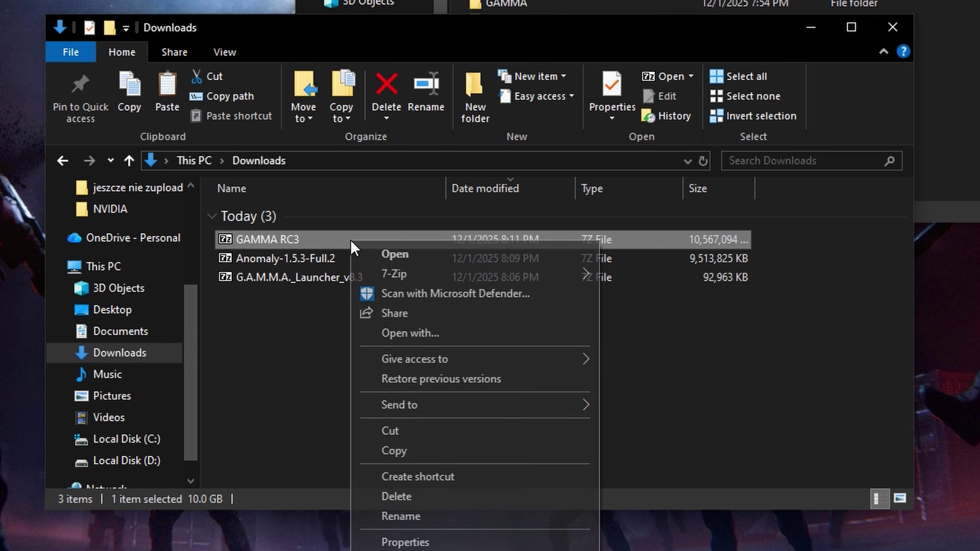
mouse_move(397, 274)
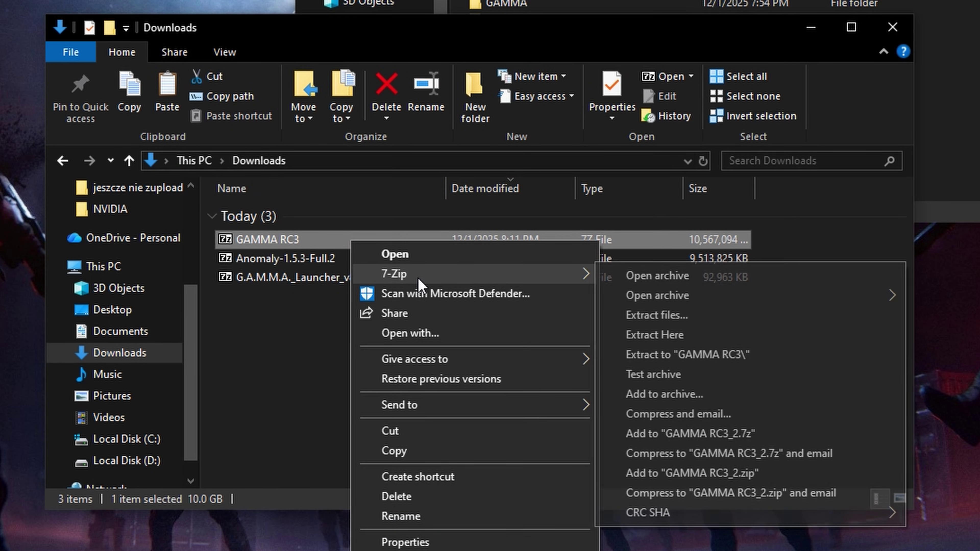
click(689, 315)
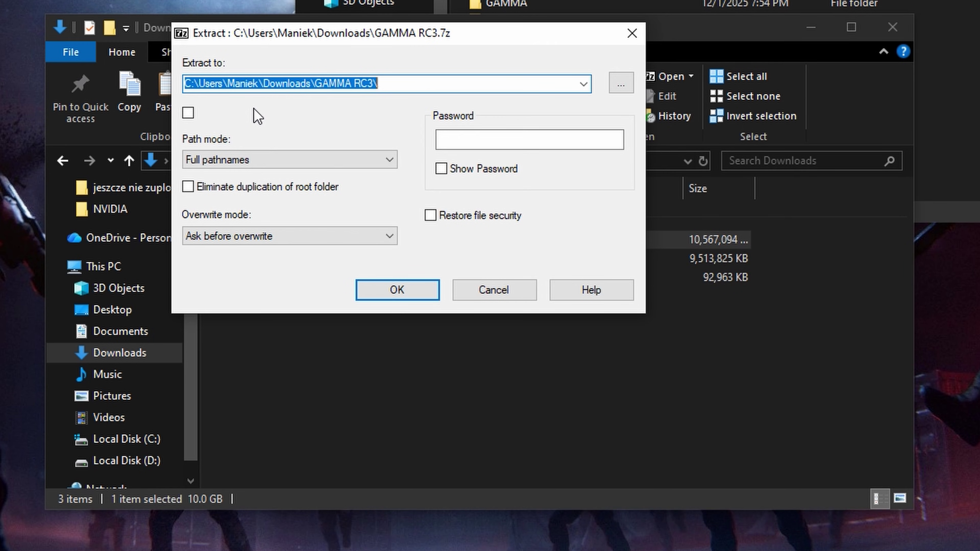
click(614, 89)
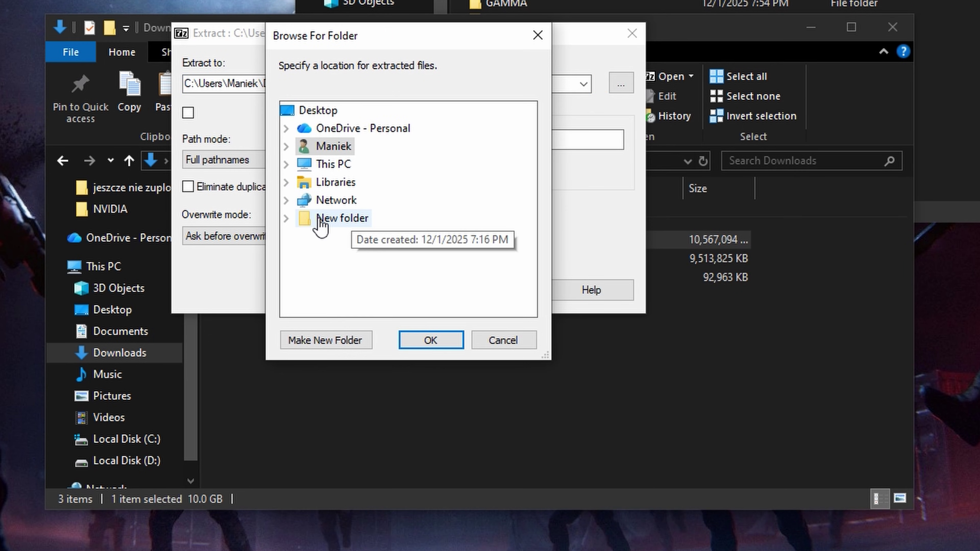
click(288, 165)
click(304, 309)
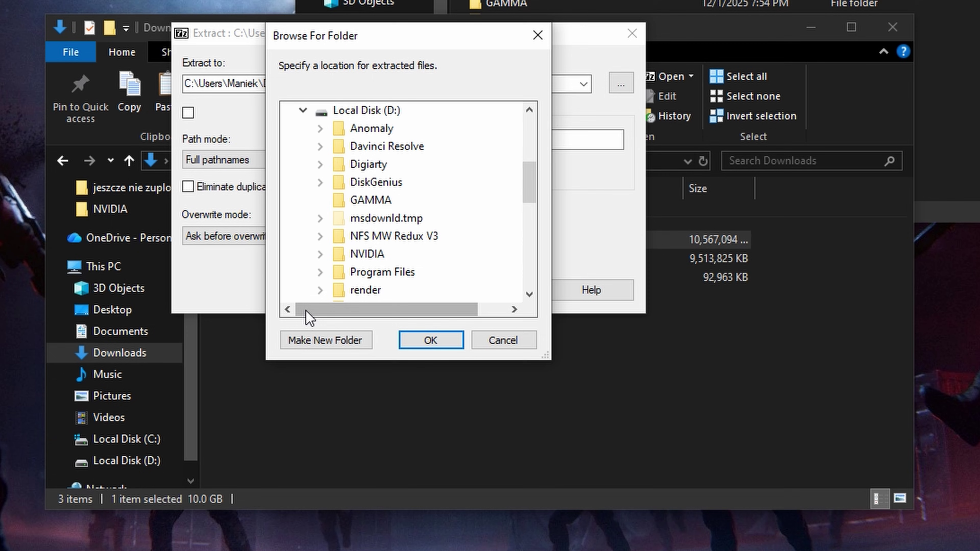
click(359, 202)
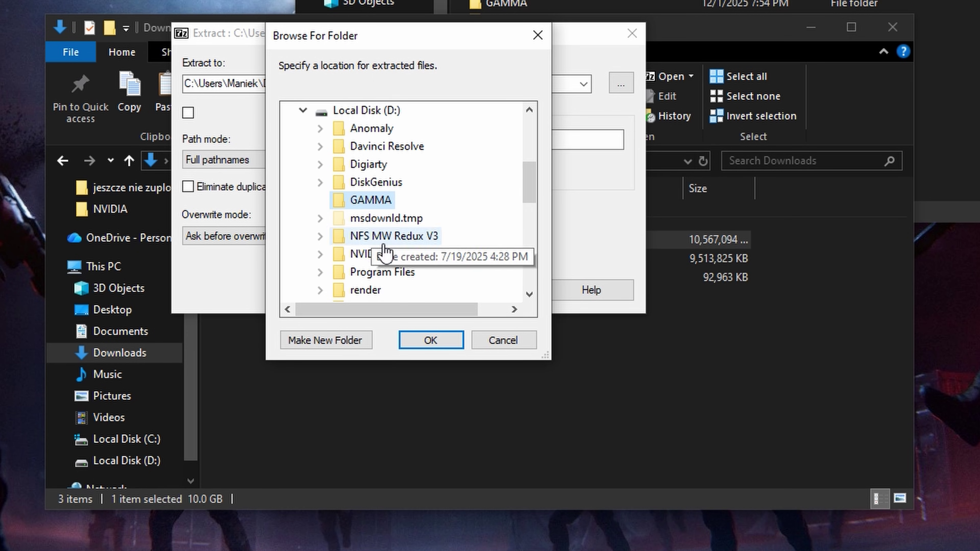
click(444, 340)
click(400, 296)
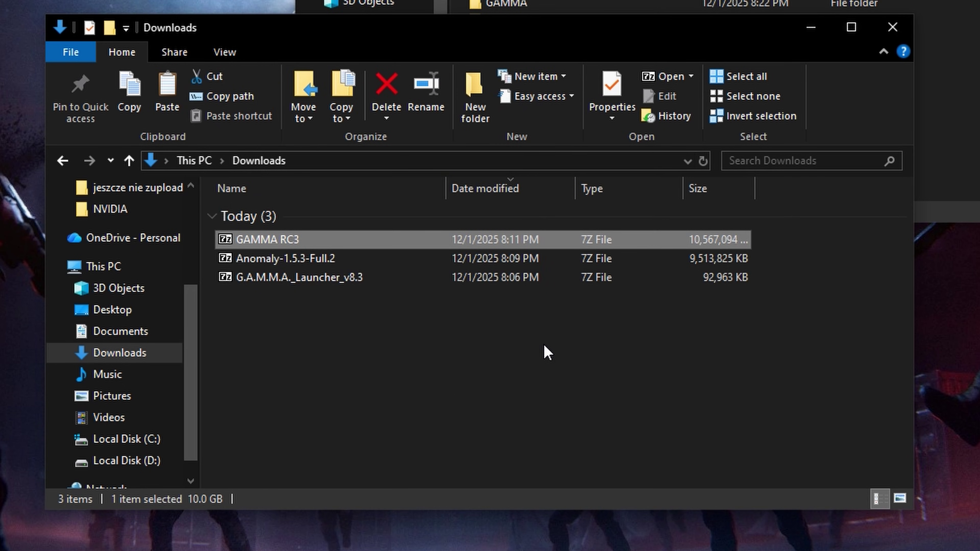
Extract G.A.M.M.A._Launcher_v8.3.7z into D:\GAMMA\.Grok's Modpack Installer, replacing all existing files.
right_click(385, 277)
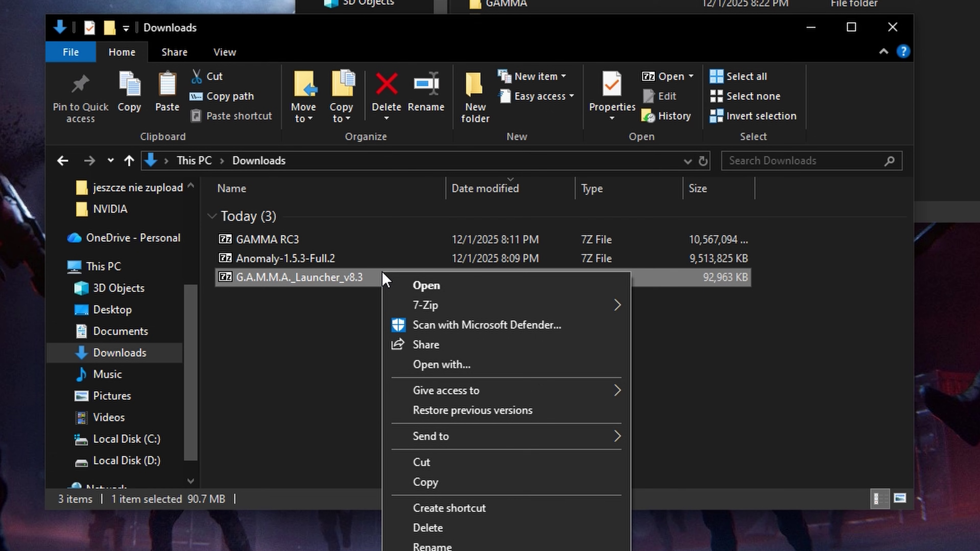
mouse_move(565, 306)
click(696, 345)
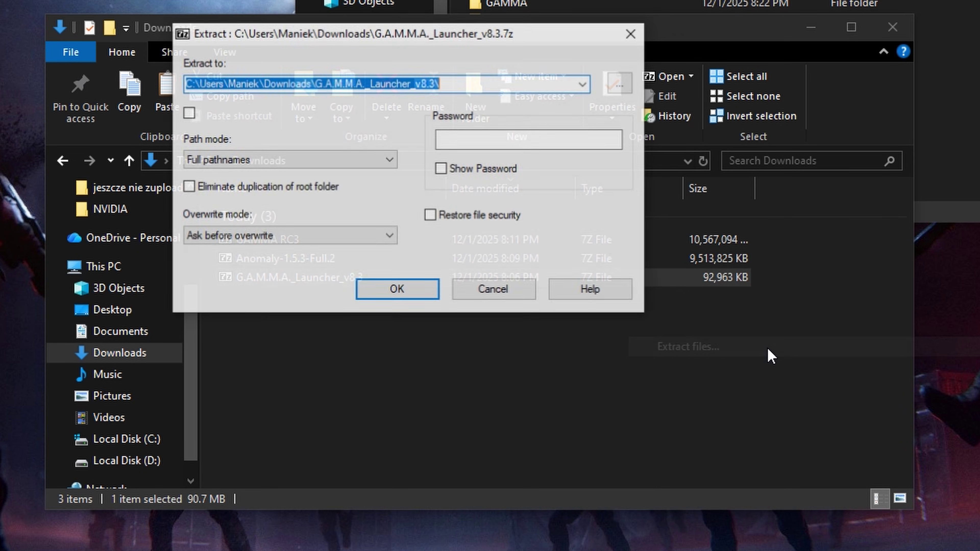
click(621, 83)
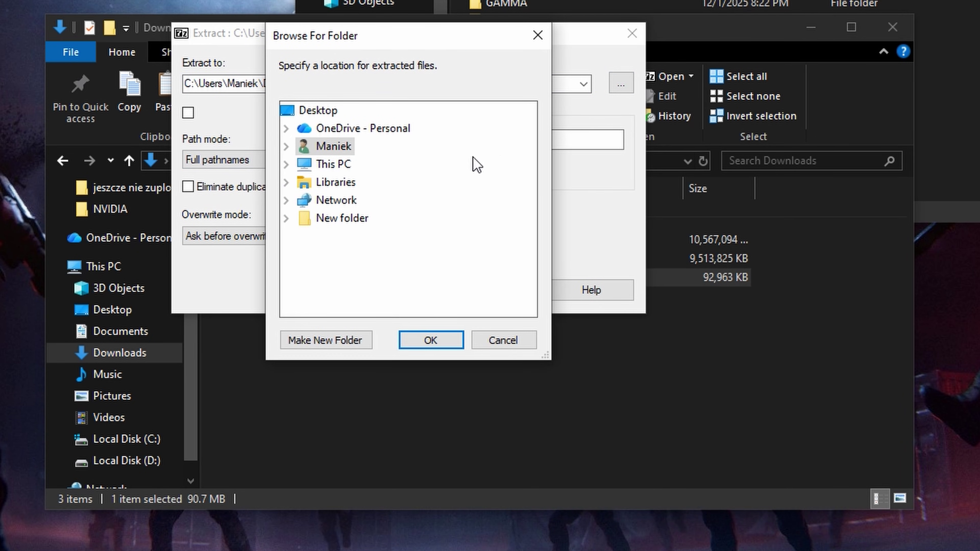
click(287, 164)
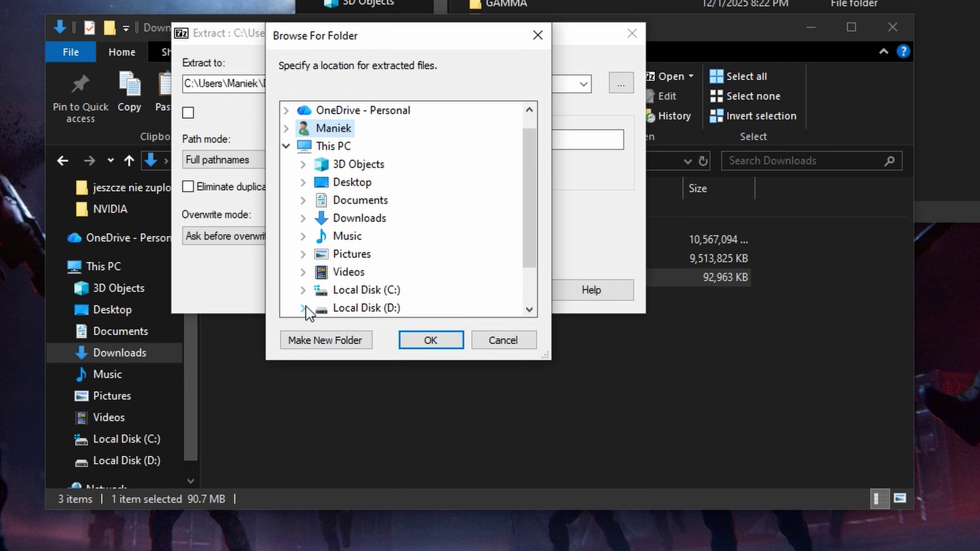
click(303, 309)
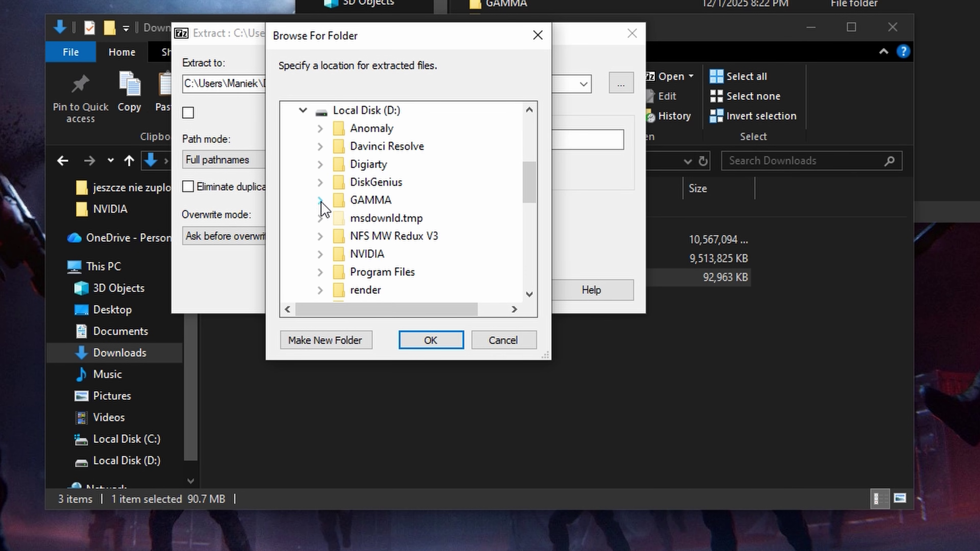
click(320, 200)
click(381, 130)
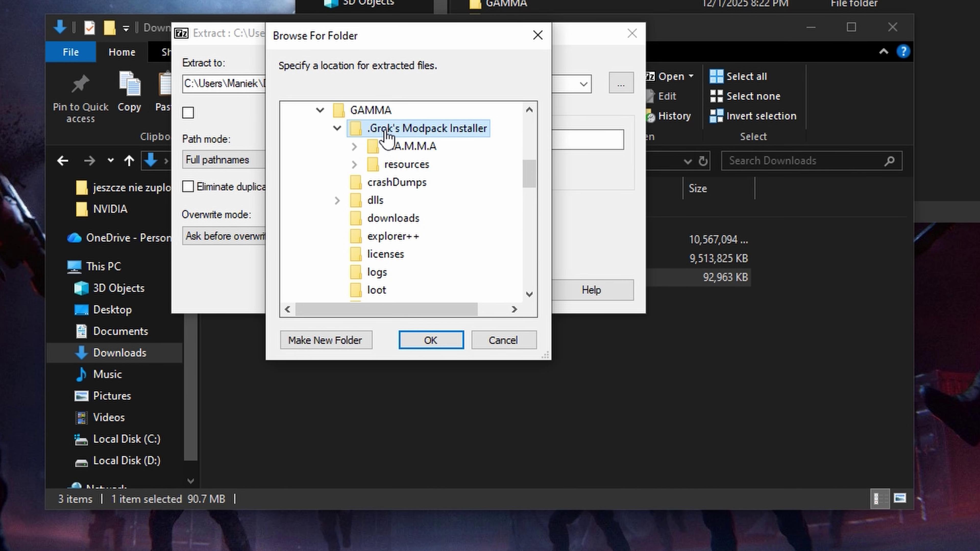
click(432, 340)
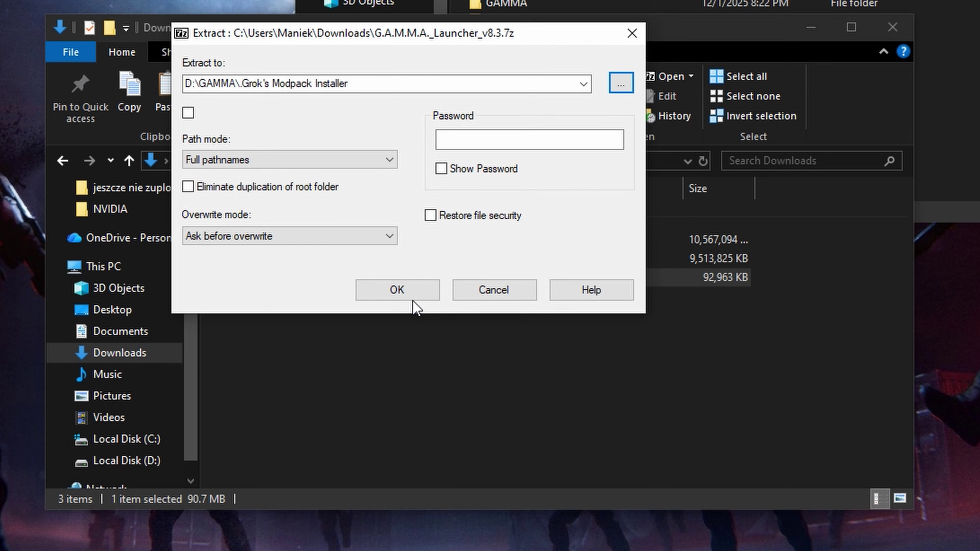
click(409, 294)
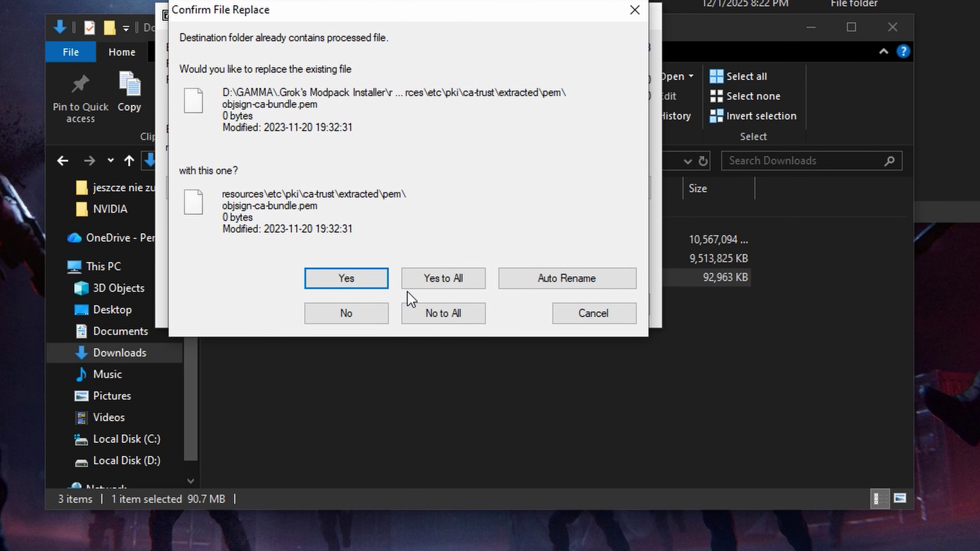
click(438, 285)
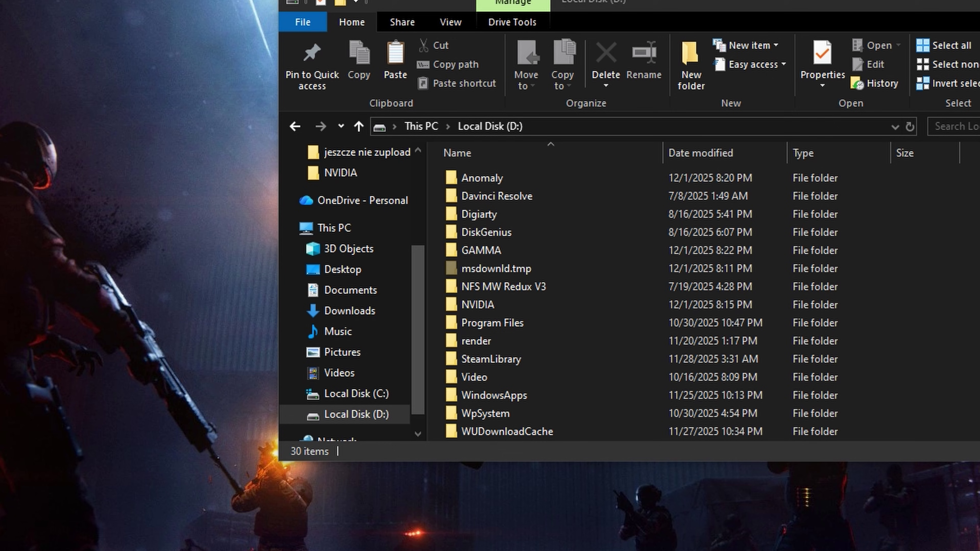
Run the Anomaly Launcher in D:\Anomaly, start the game once, then exit to Windows.
double_click(586, 179)
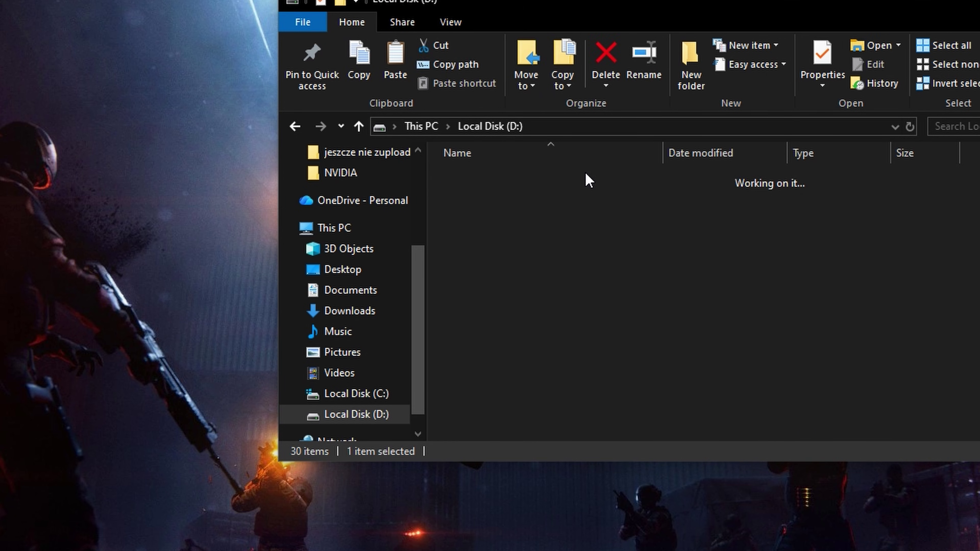
double_click(554, 270)
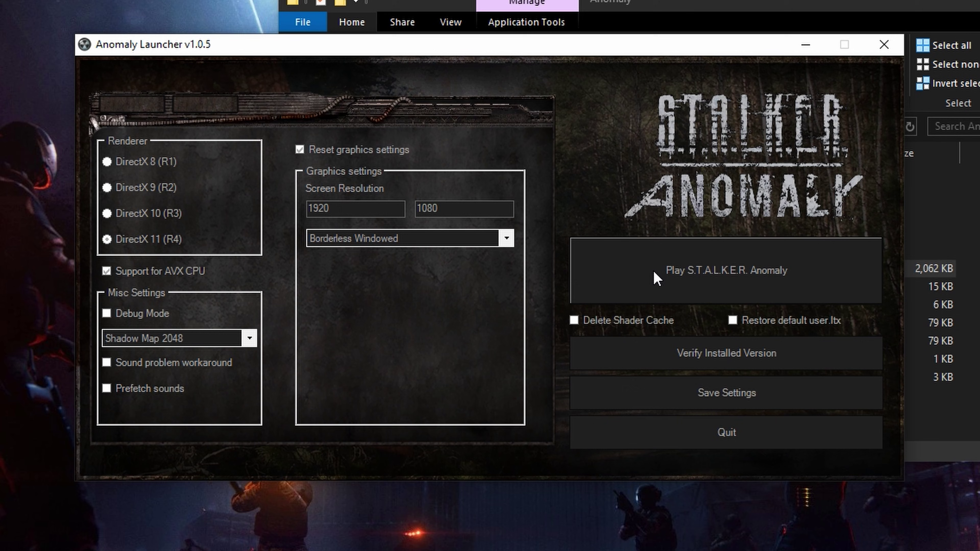
click(656, 272)
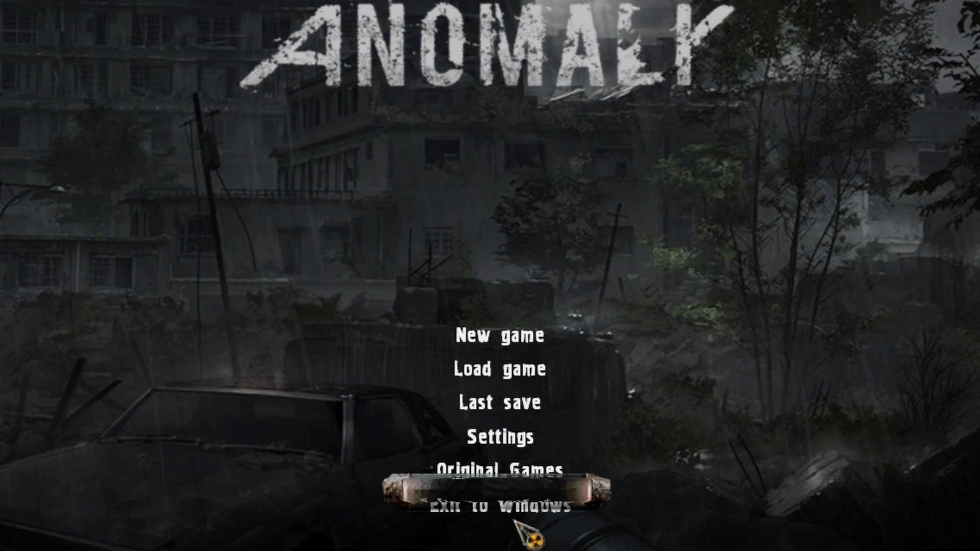
click(506, 509)
click(425, 390)
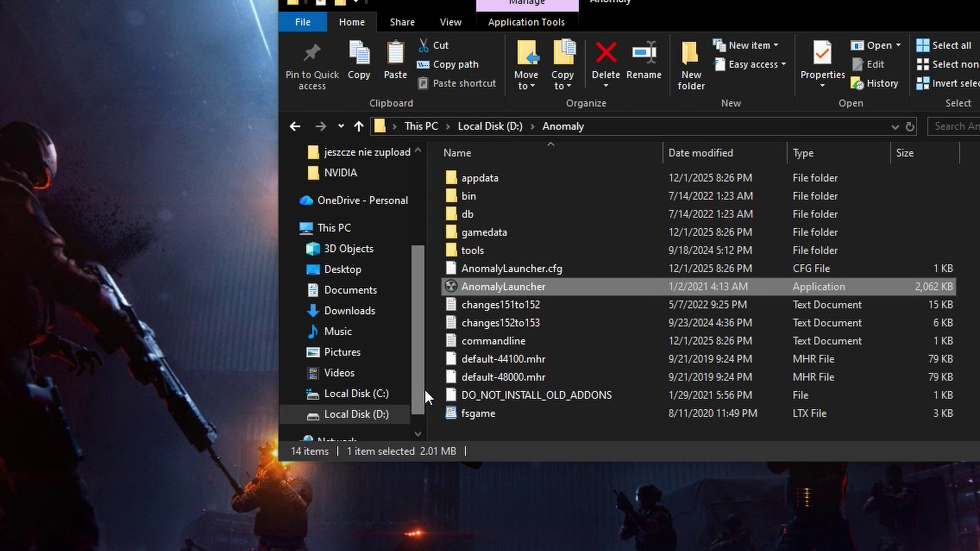
Run the G.A.M.M.A. Launcher in D:\GAMMA\.Grok's Modpack Installer as administrator, approving the UAC prompt.
click(295, 128)
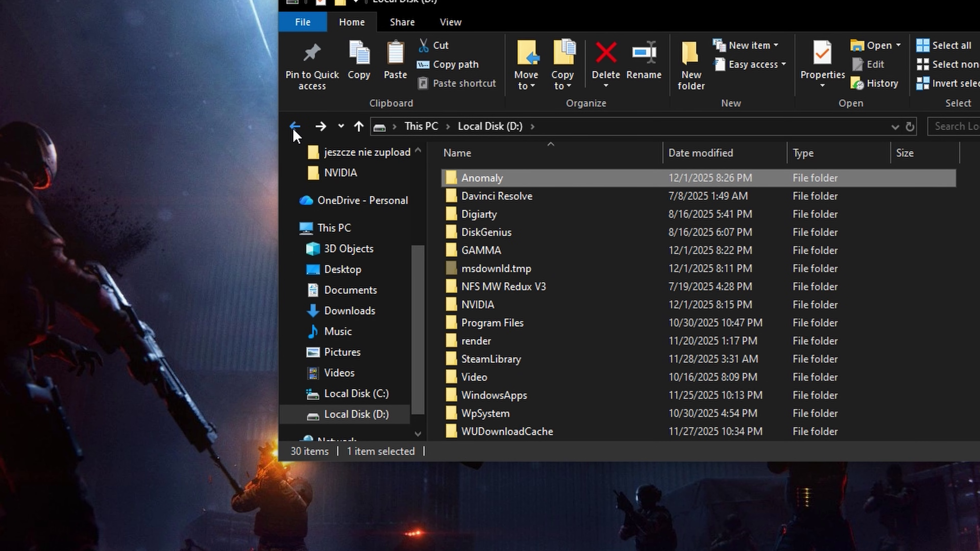
double_click(523, 255)
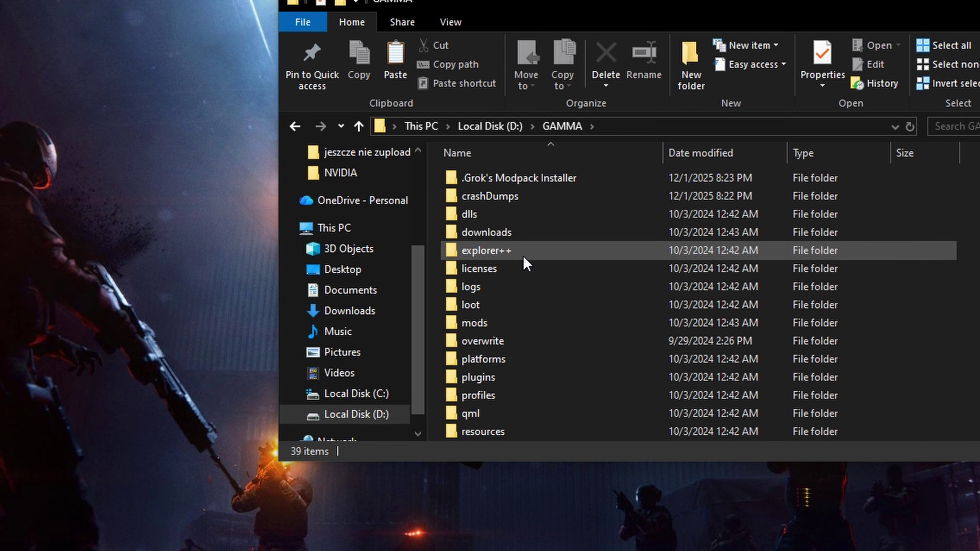
double_click(505, 178)
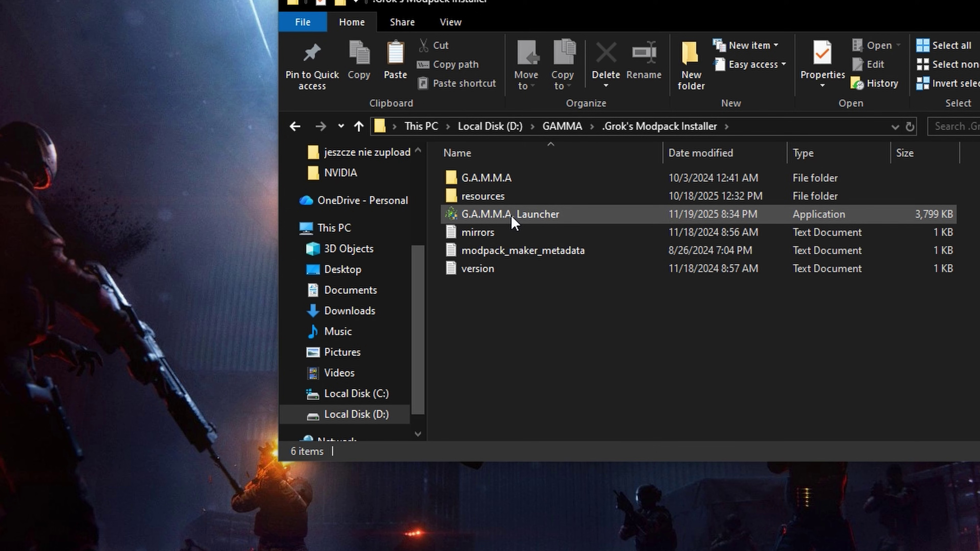
right_click(513, 223)
click(566, 248)
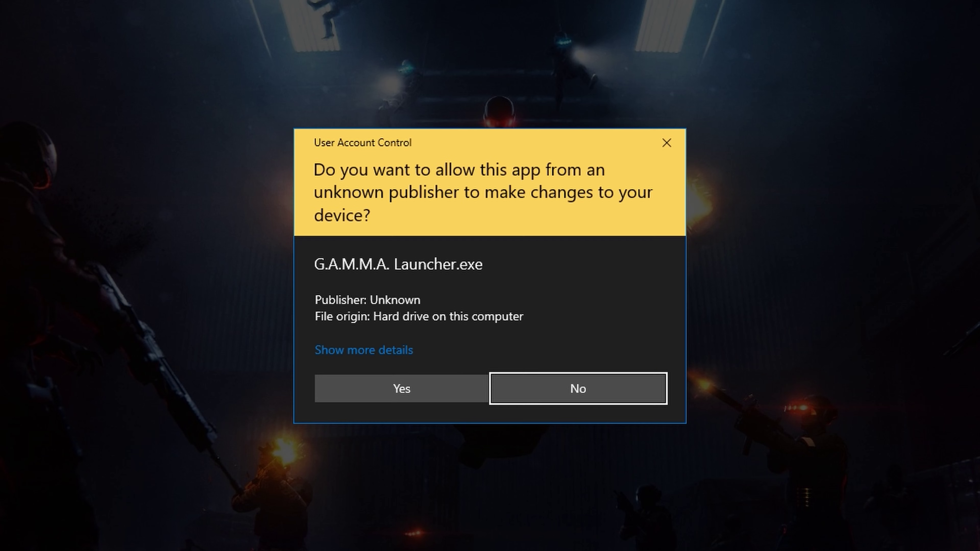
click(414, 393)
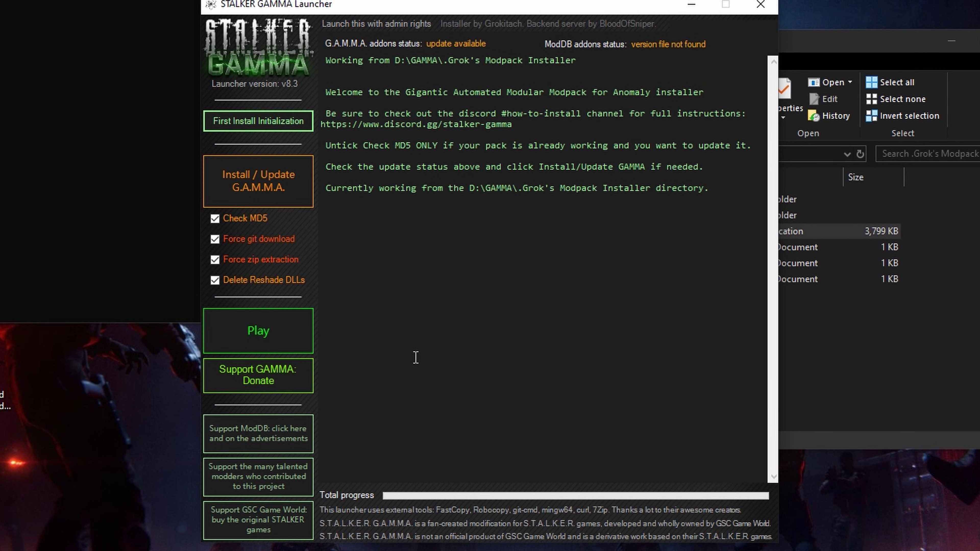
Start First Install Initialization and set D:\Anomaly as the game folder for Mod Organizer.
click(250, 126)
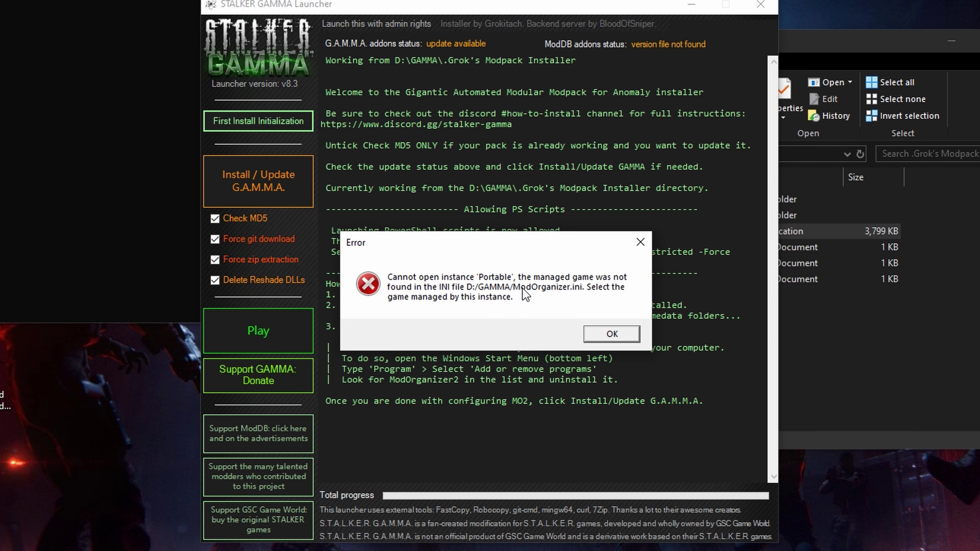
click(610, 334)
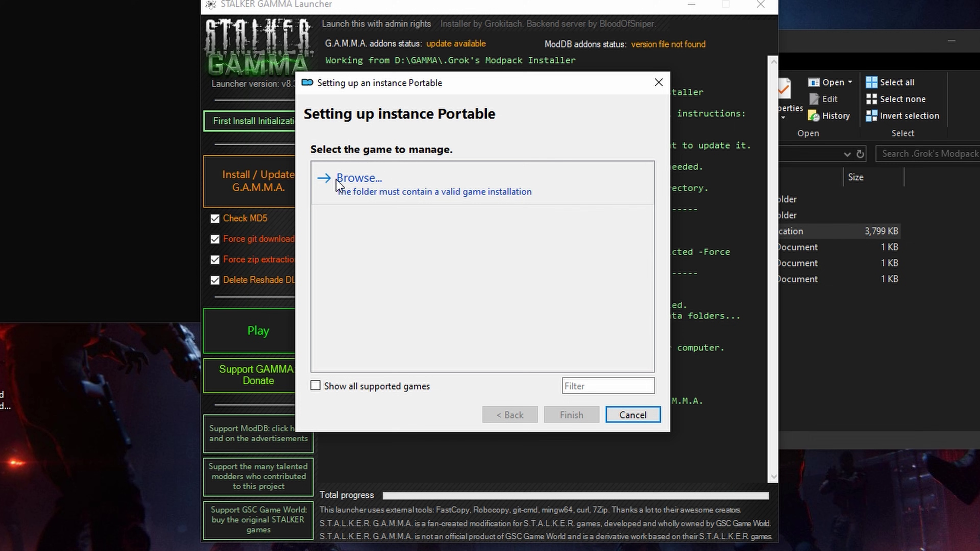
click(337, 182)
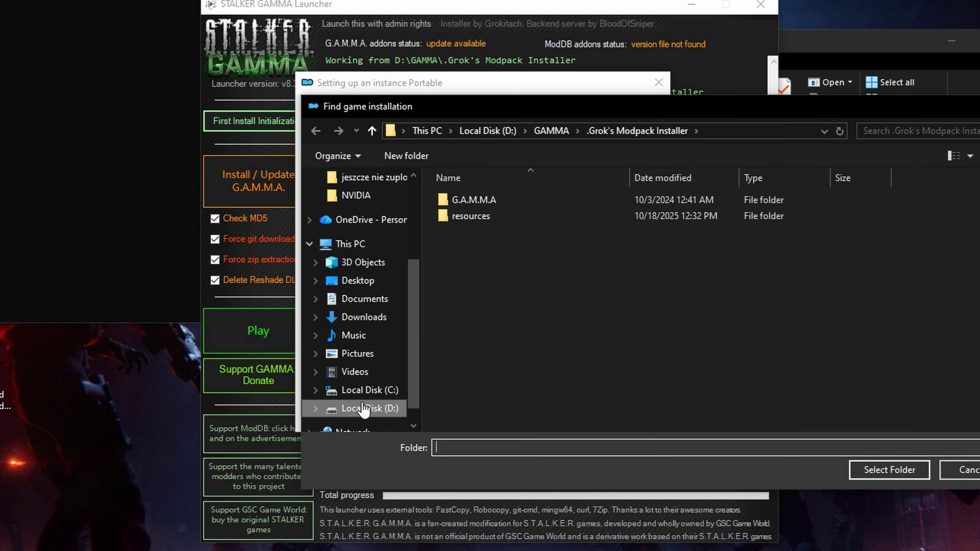
click(362, 408)
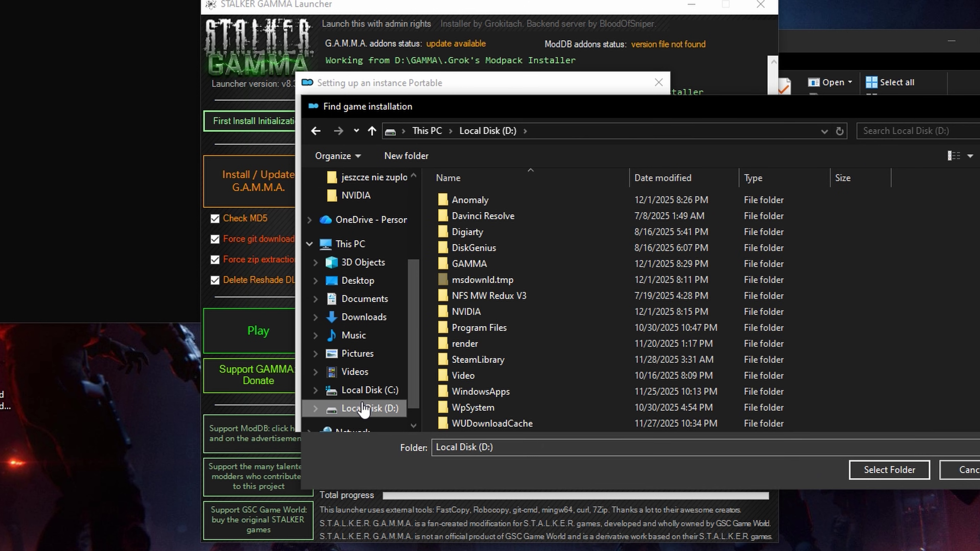
click(470, 200)
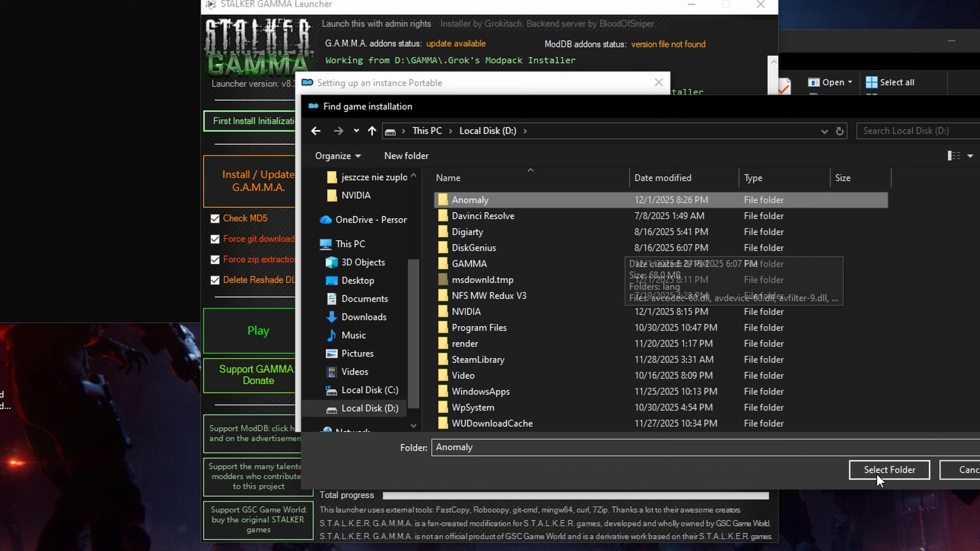
click(888, 470)
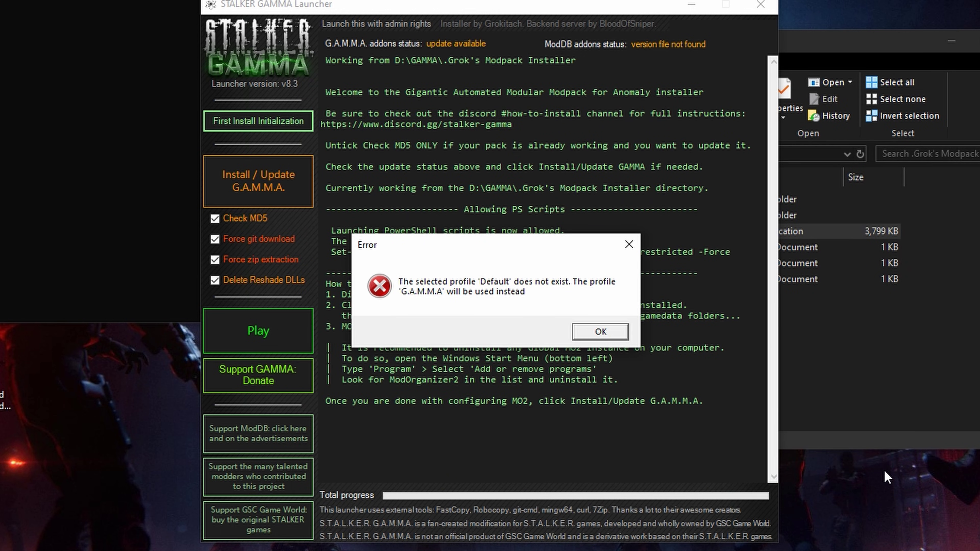
click(598, 333)
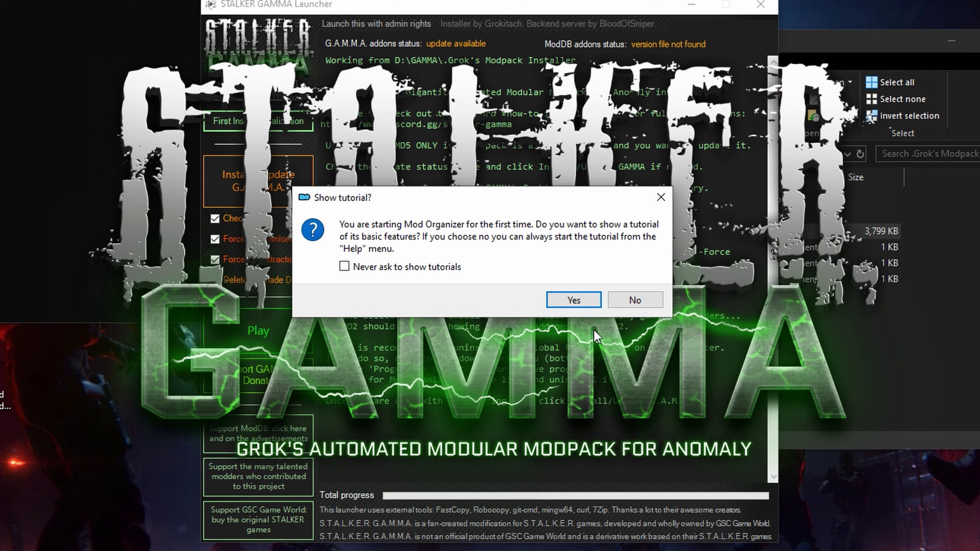
click(636, 301)
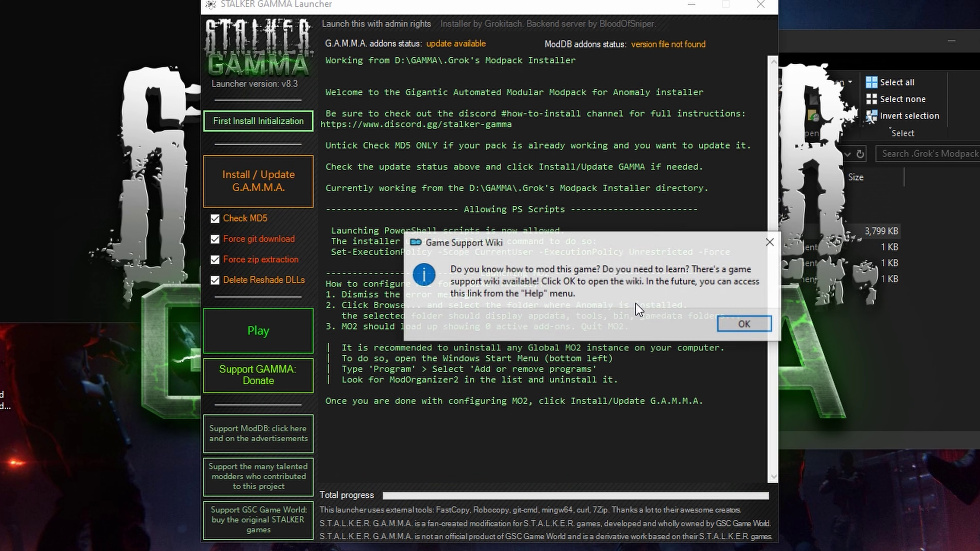
click(779, 244)
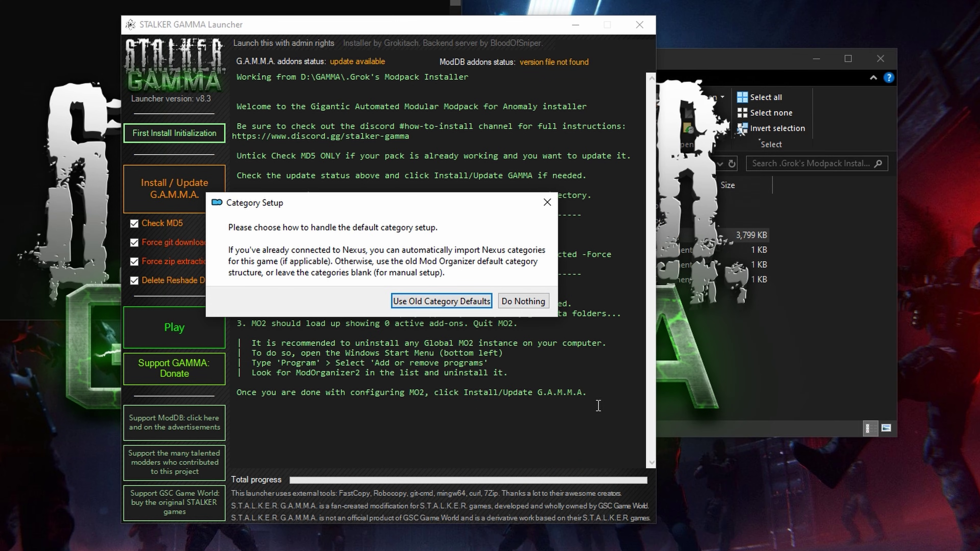
click(531, 302)
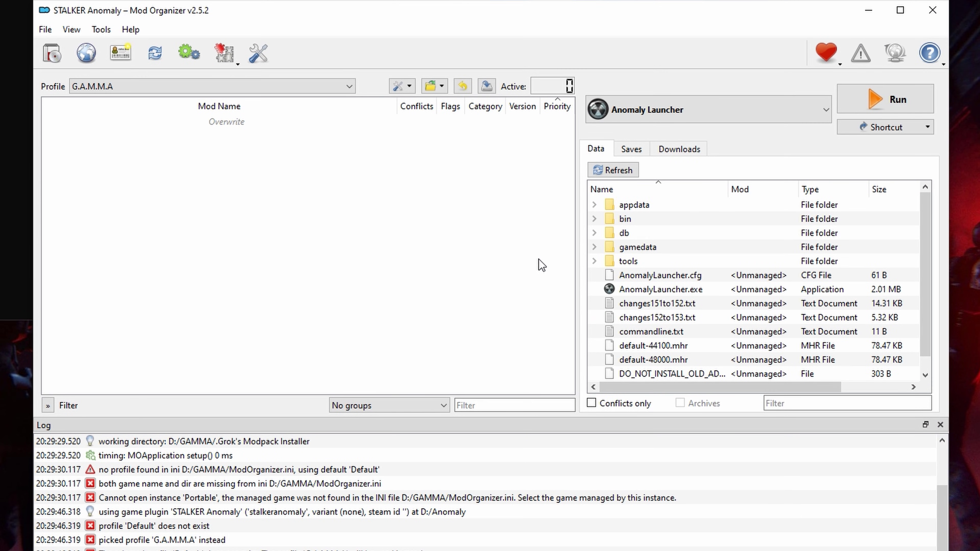
click(934, 14)
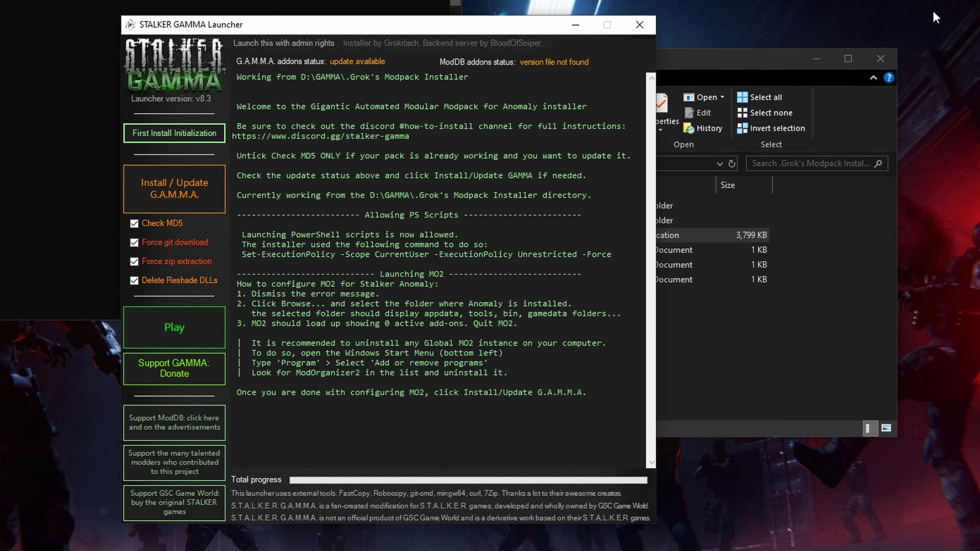
Install G.A.M.M.A. until complete, then Play to open Mod Organizer with 554 active mods.
click(181, 194)
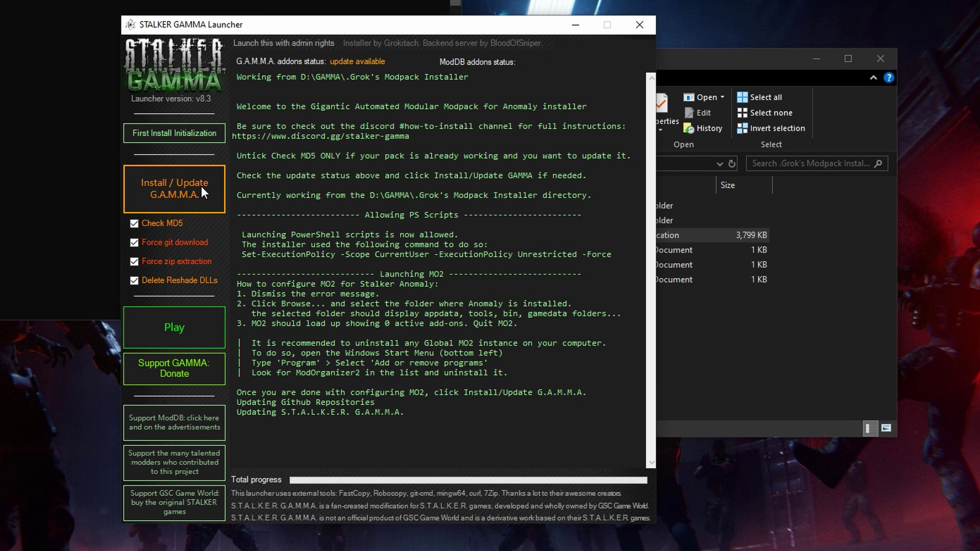
click(800, 60)
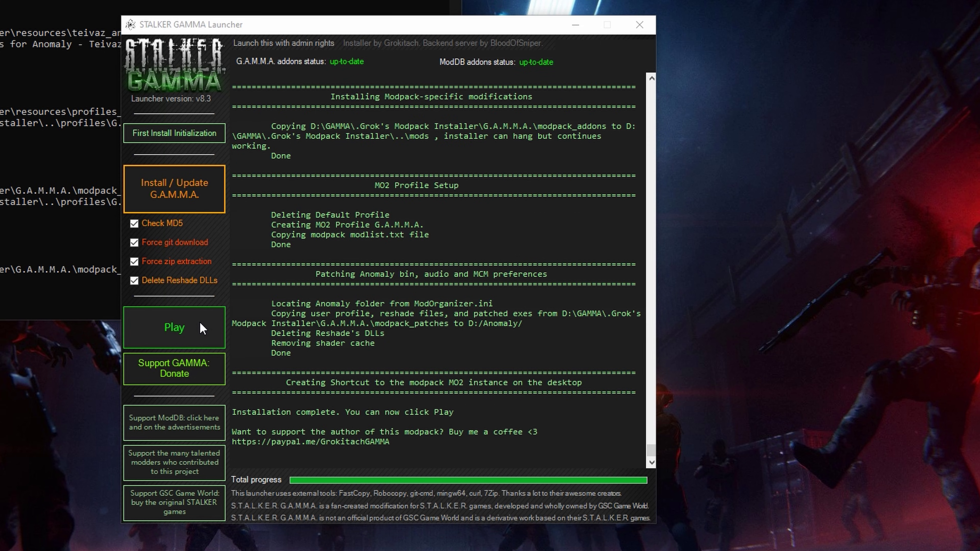
click(197, 331)
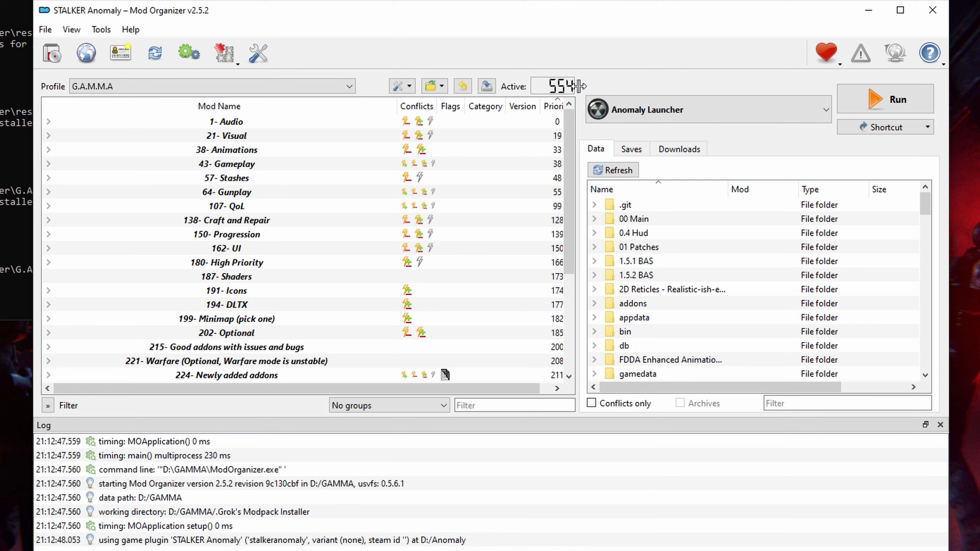
Select Anomaly (DX11) as the executable and create a desktop shortcut for it.
drag(569, 155, 569, 251)
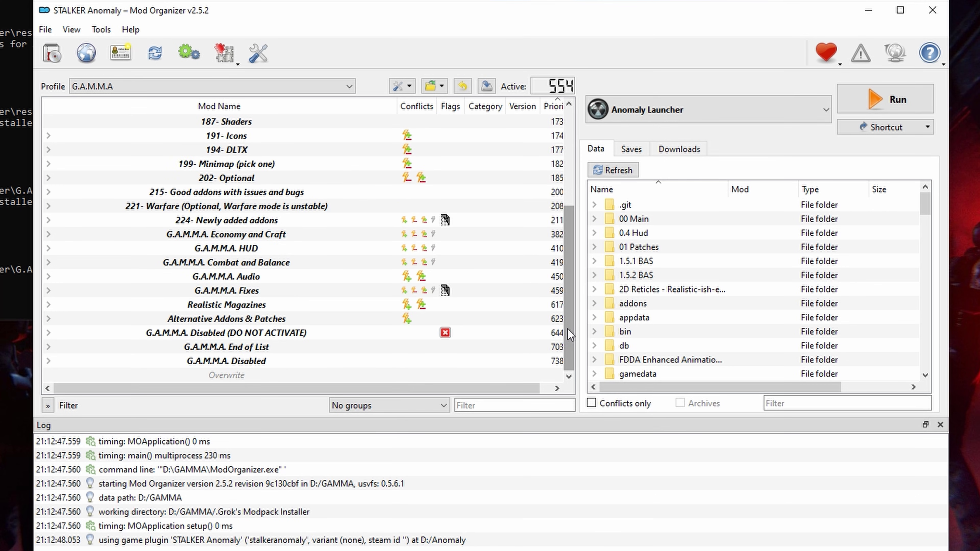
click(790, 112)
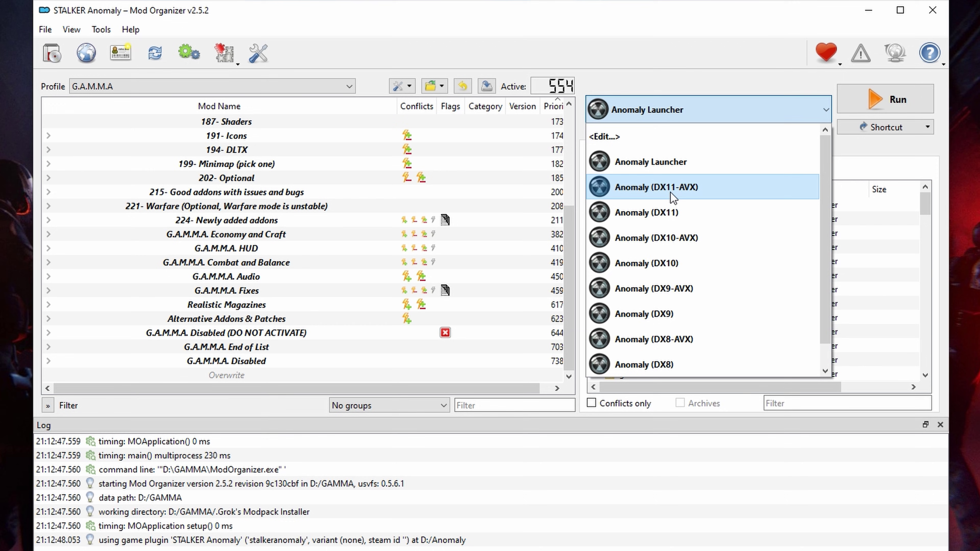
click(668, 219)
click(905, 130)
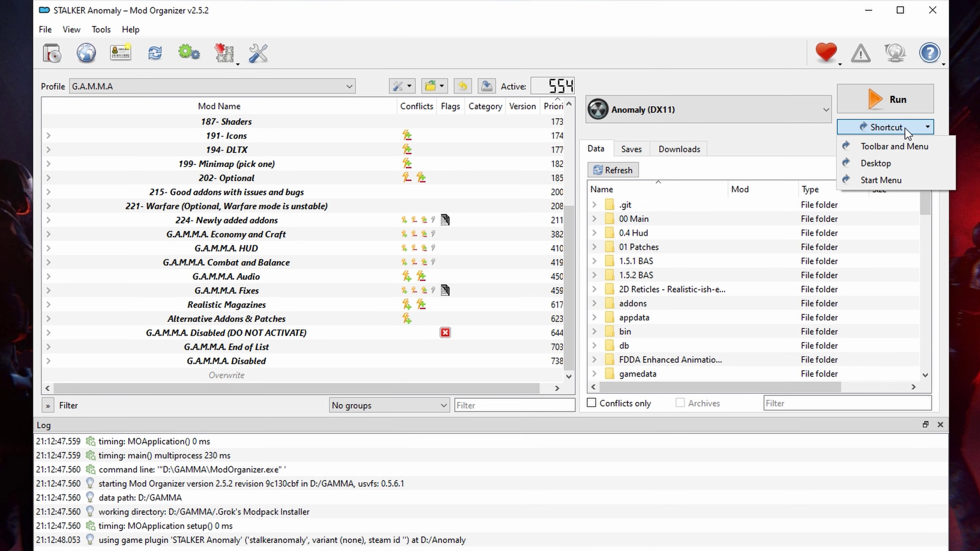
click(880, 166)
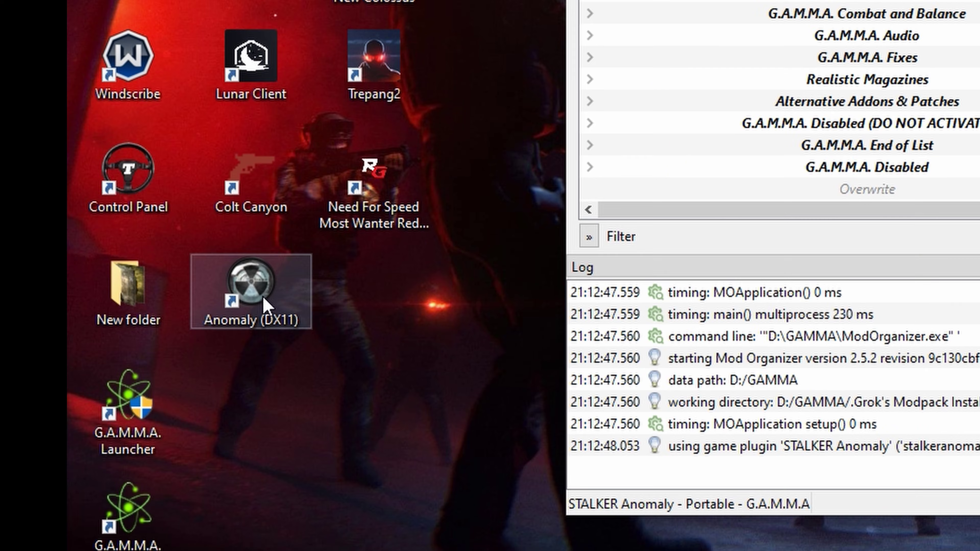
Move the new Anomaly (DX11) shortcut lower on the desktop.
drag(253, 294, 258, 421)
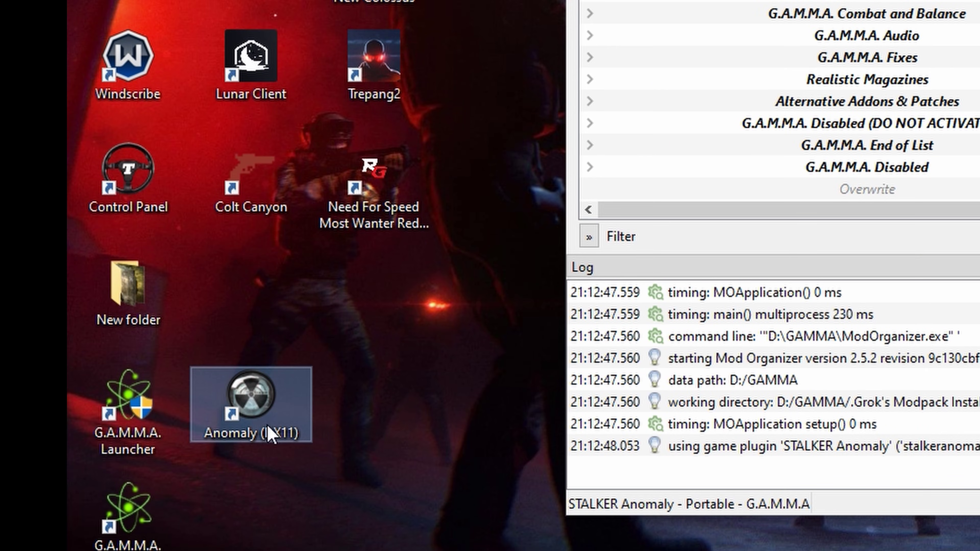